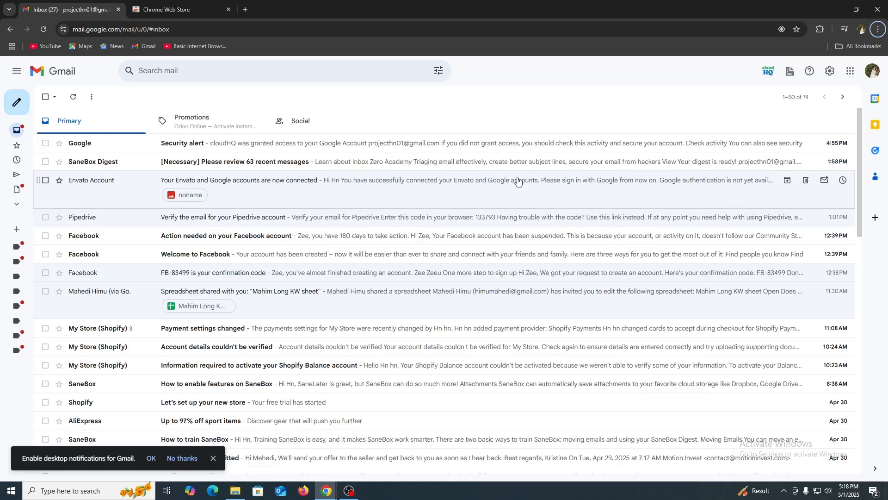
Step: Open the sent Birthday Confetti and Candles eCard email, examine its image and message, and return to the sent mail list
mouse_move(18, 174)
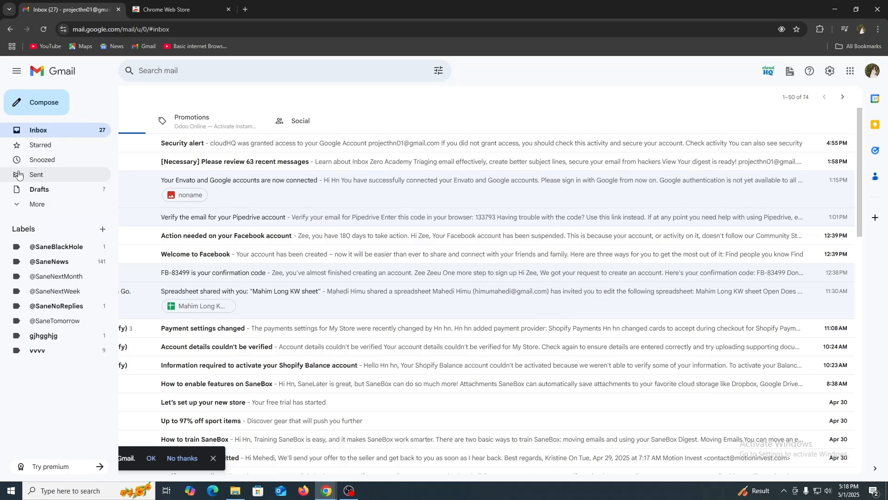
click(48, 174)
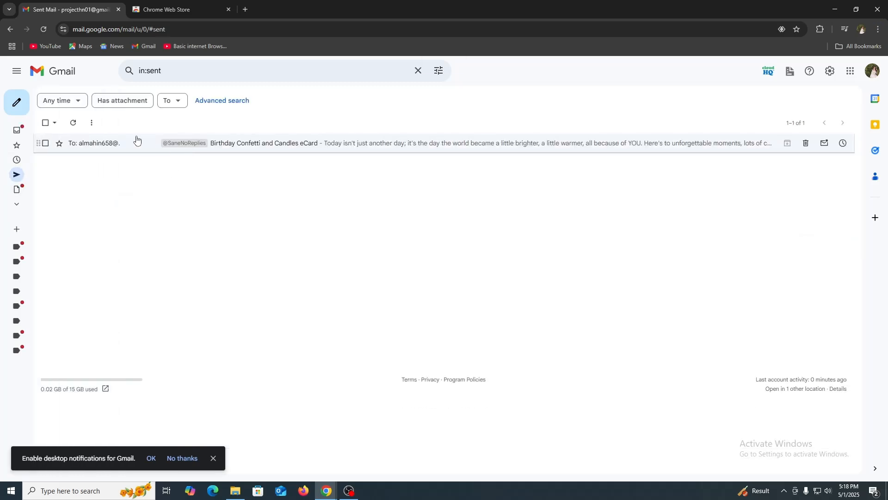
click(95, 145)
scroll(589, 365, down, 5)
scroll(581, 357, up, 3)
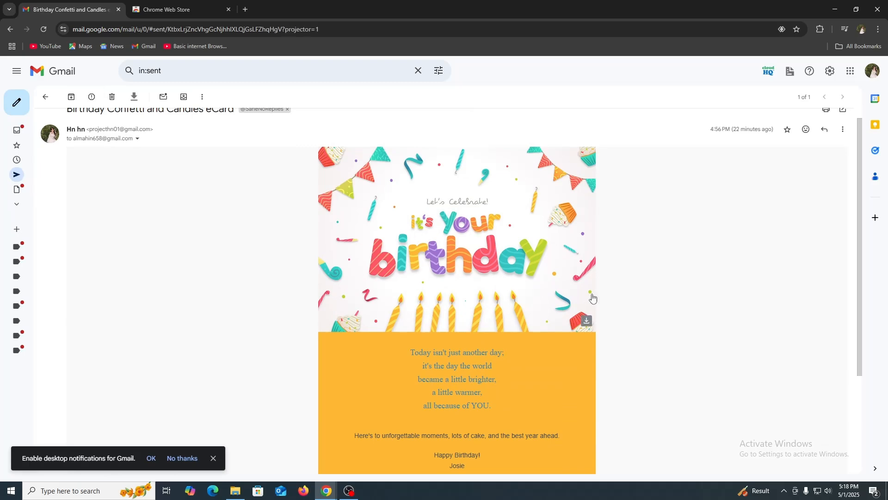
click(557, 265)
click(839, 147)
scroll(707, 291, down, 3)
scroll(706, 297, up, 3)
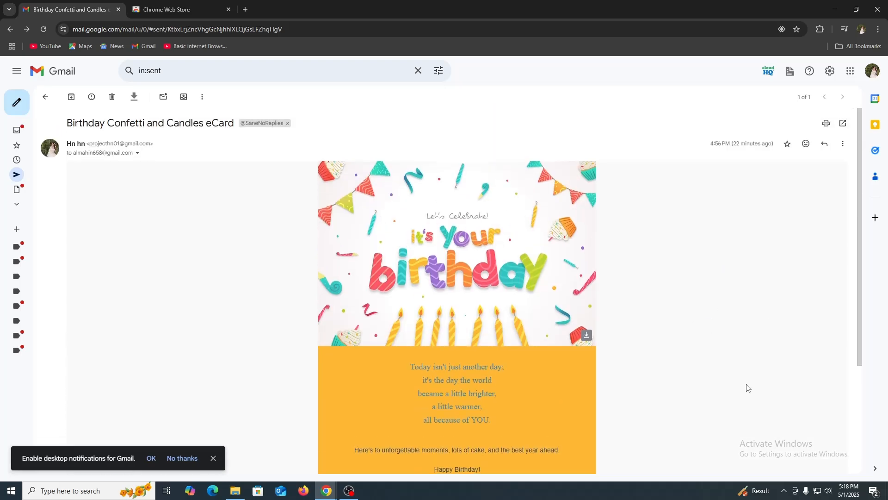
scroll(746, 390, down, 3)
scroll(758, 399, up, 3)
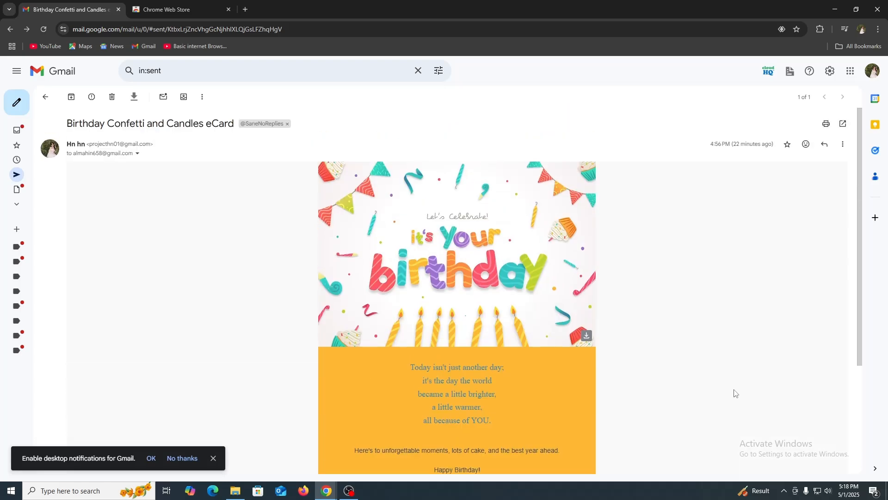
click(45, 97)
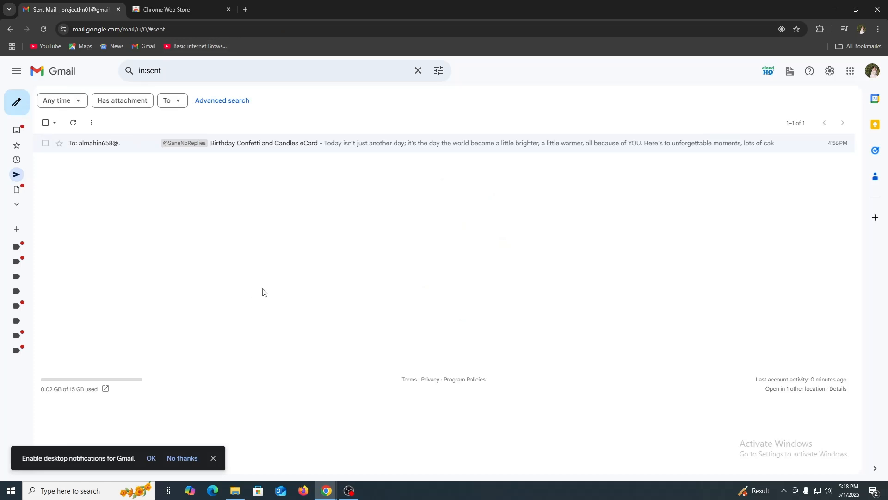
Step: Switch to the Chrome Web Store and search for "email template"
click(195, 10)
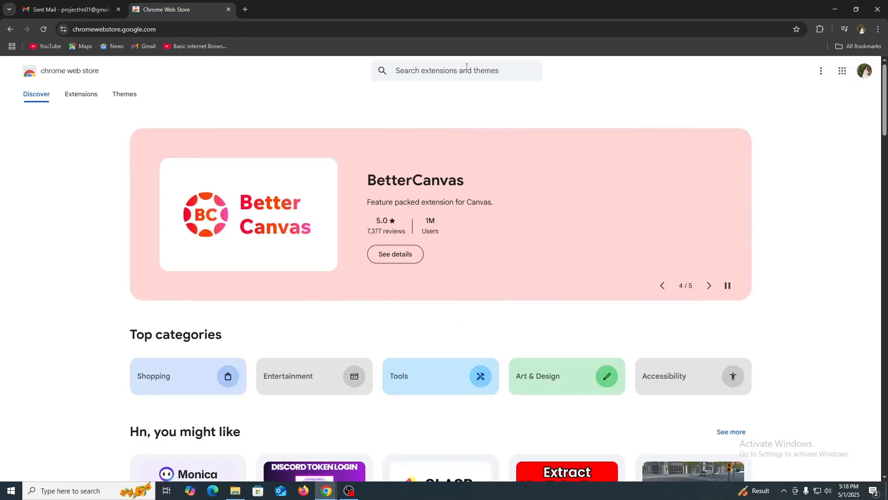
click(400, 68)
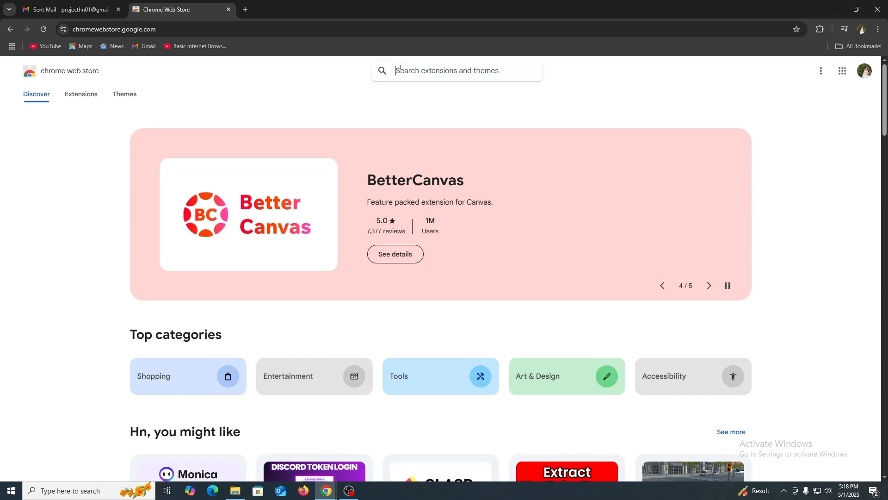
text(emai)
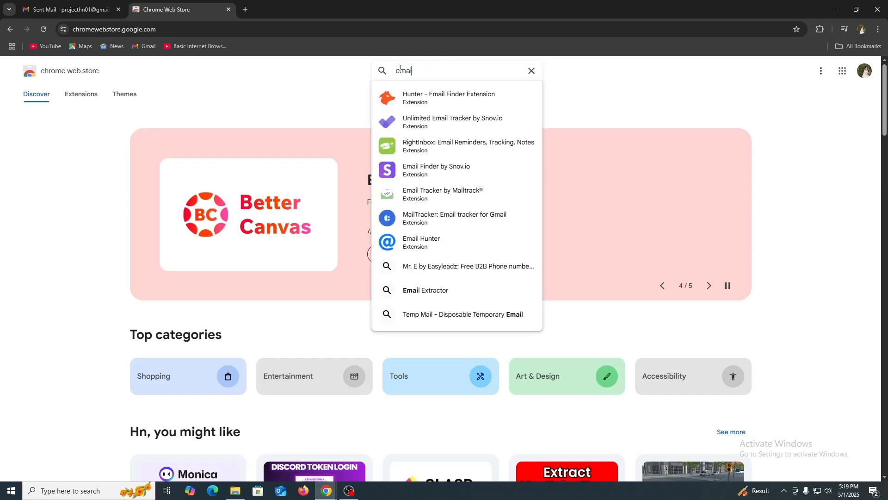
text(l template)
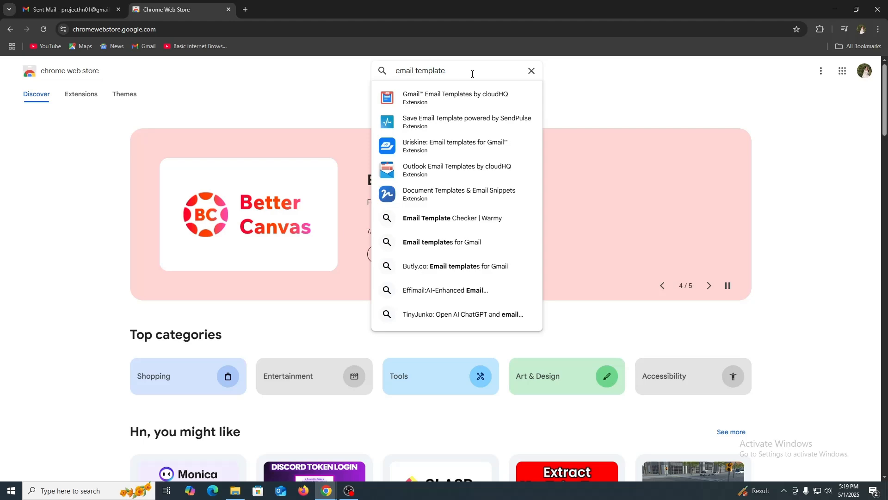
key(Return)
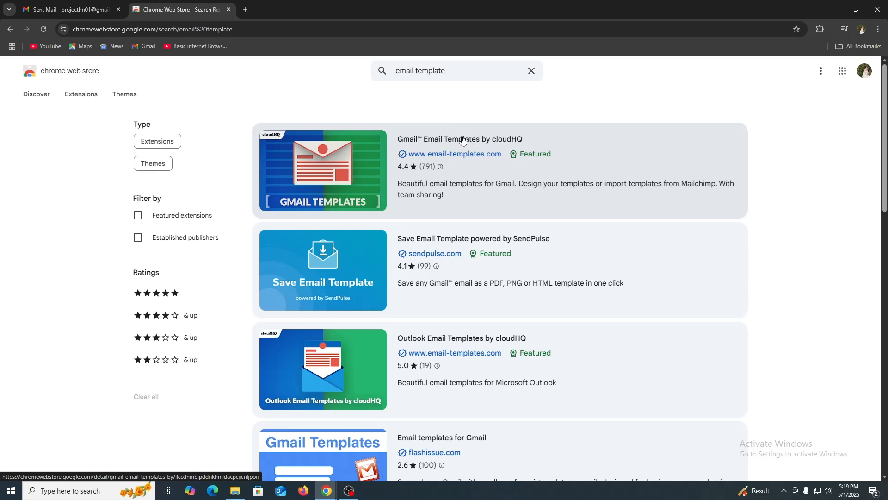
Step: Install the Gmail Email Templates by cloudHQ extension in Chrome from its store page
click(440, 140)
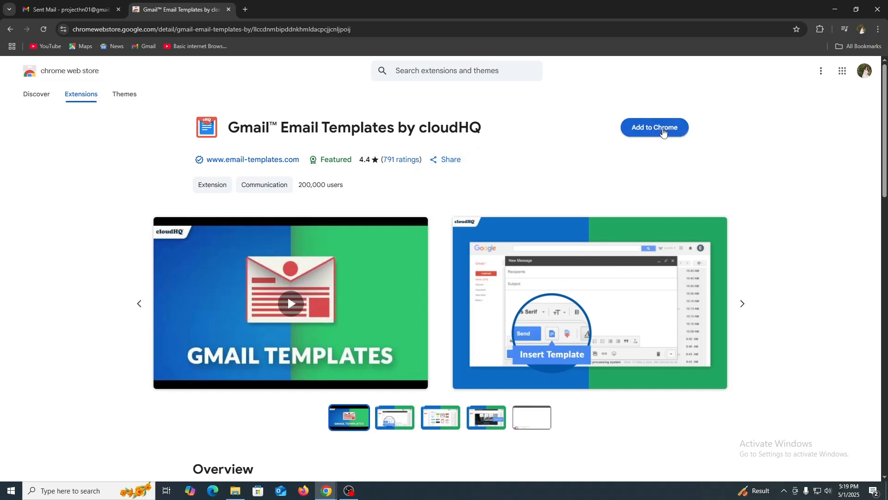
click(669, 132)
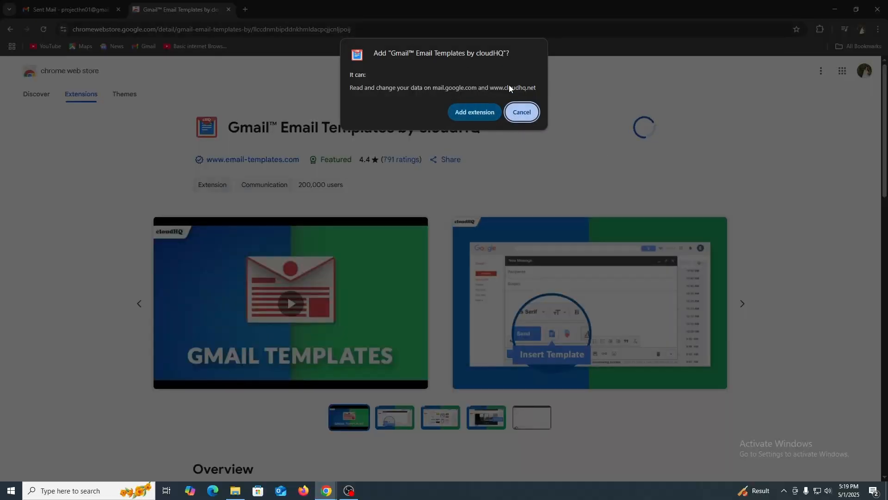
click(471, 112)
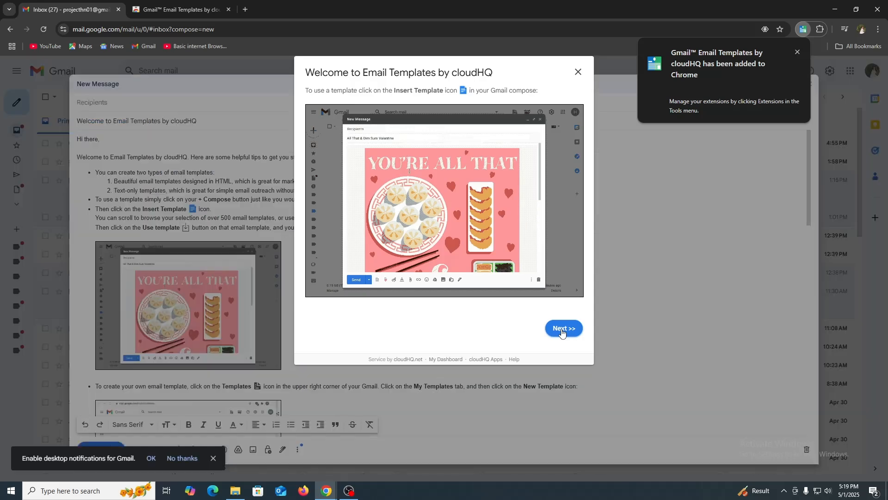
Step: Go through the Email Templates by cloudHQ welcome tour to its end and dismiss it
click(563, 326)
click(566, 389)
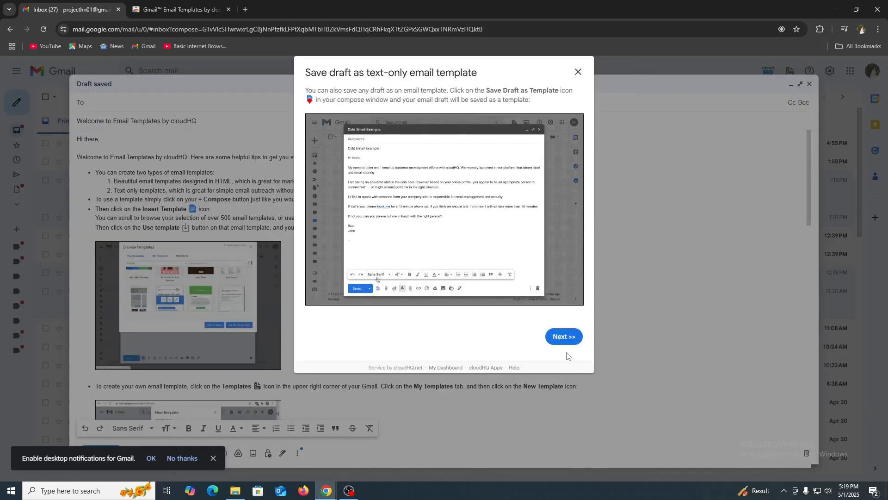
click(572, 342)
click(563, 365)
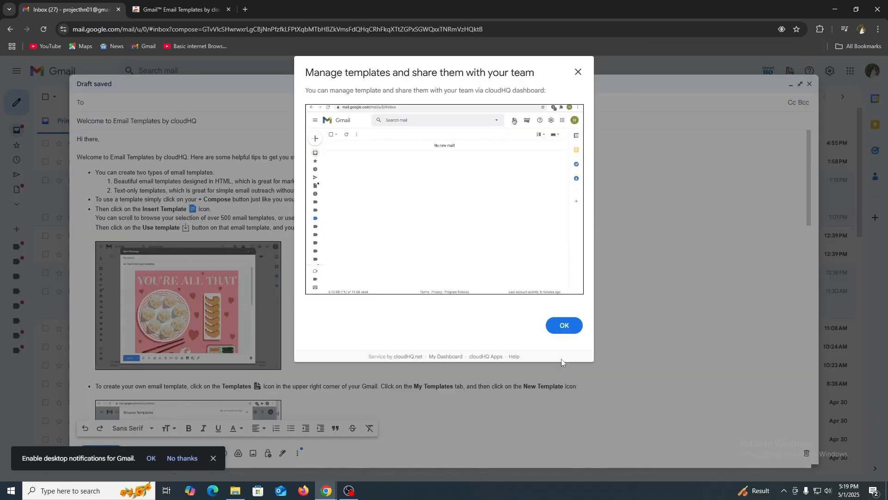
click(564, 326)
Step: Read through the getting-started tips in the cloudHQ welcome draft and close the draft
scroll(271, 203, down, 10)
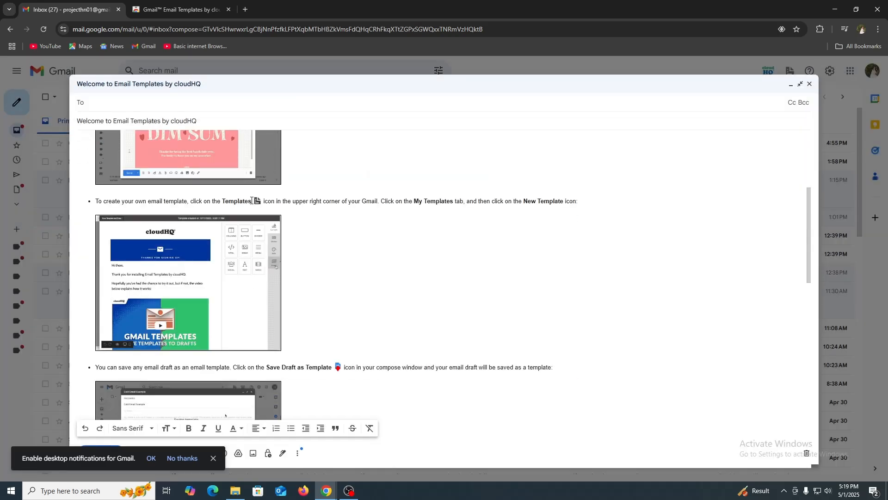
scroll(271, 203, down, 5)
scroll(293, 237, up, 9)
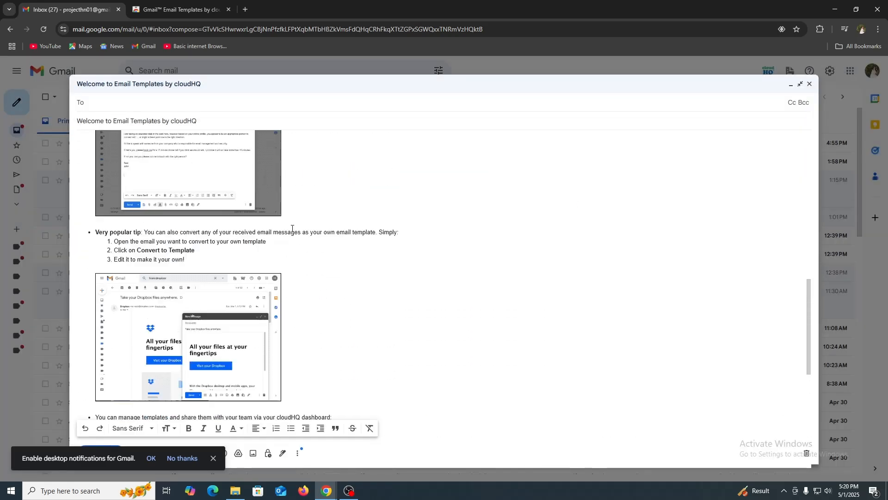
scroll(293, 237, up, 8)
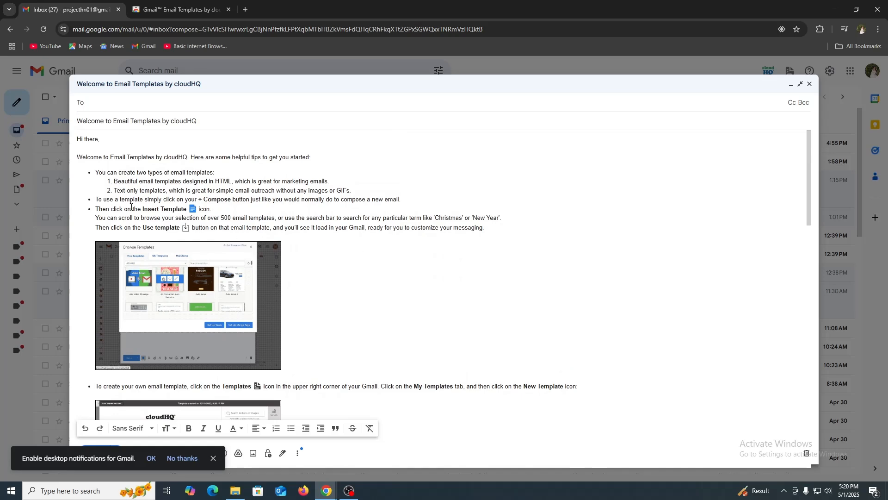
click(809, 83)
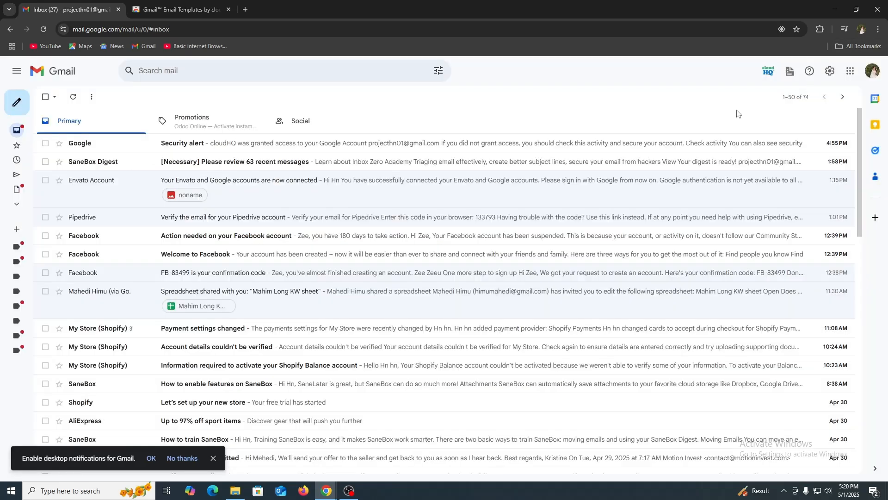
Step: Compose a new message to the suggested contact's e-mail address with the subject "Happy Hallowen"
mouse_move(13, 181)
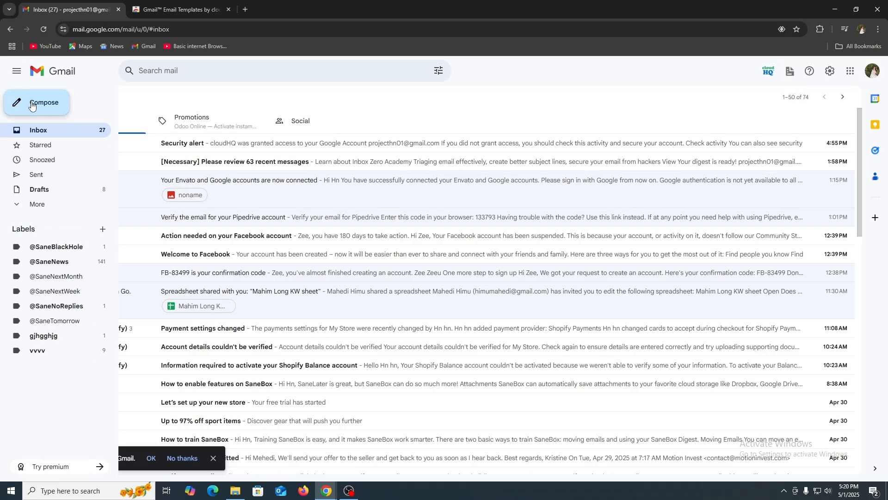
click(32, 105)
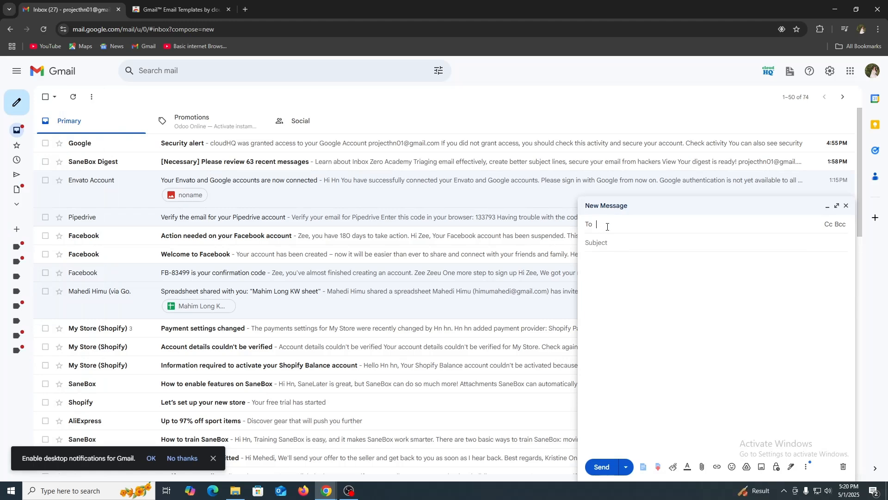
text(alma)
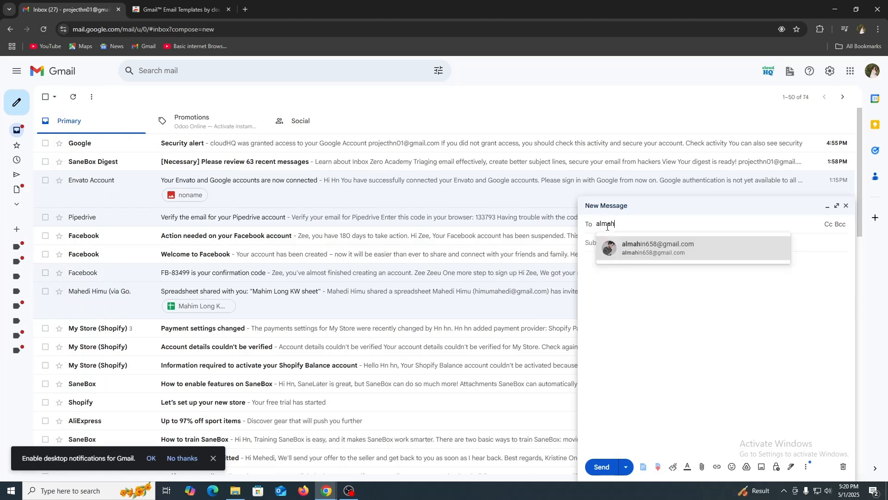
text(h)
click(636, 259)
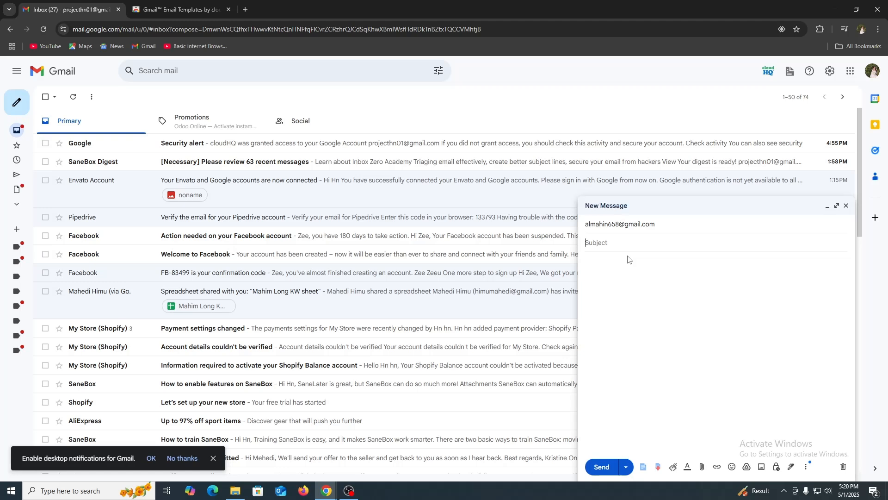
text(Happy Hallowen)
Step: Search all free cloudHQ templates for "hall" and insert the Halloween Candy Sale template into the message
click(644, 468)
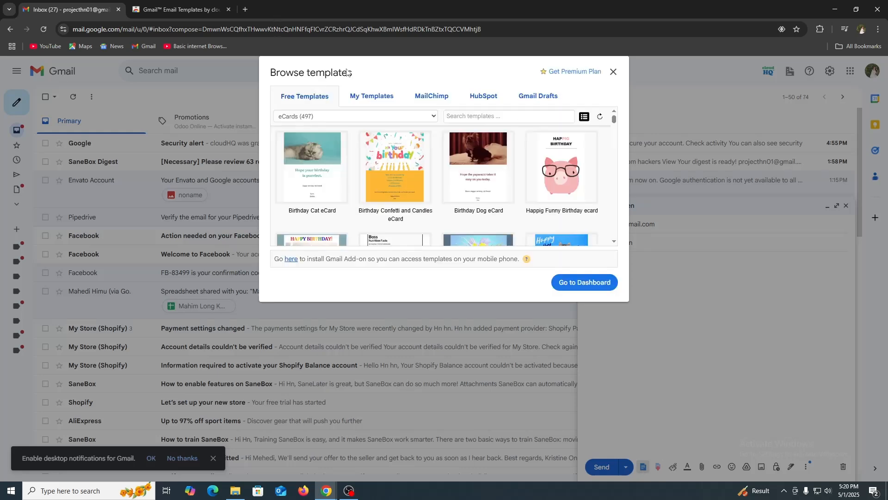
click(341, 116)
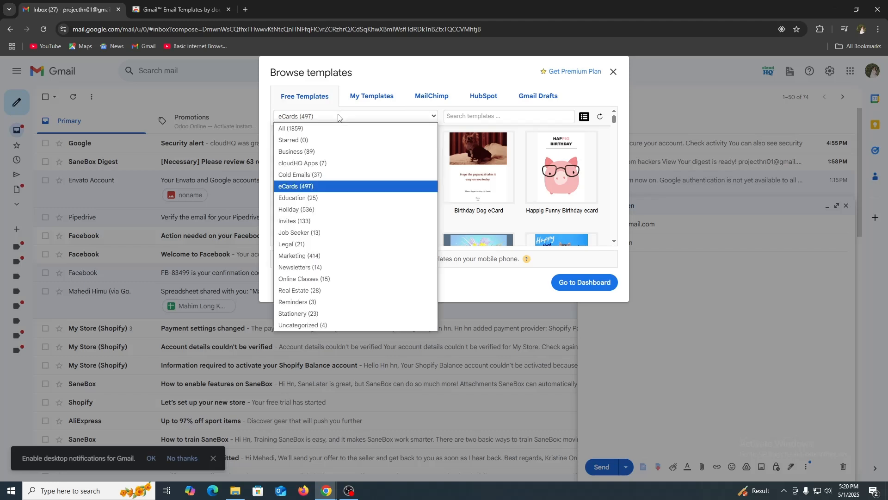
click(297, 131)
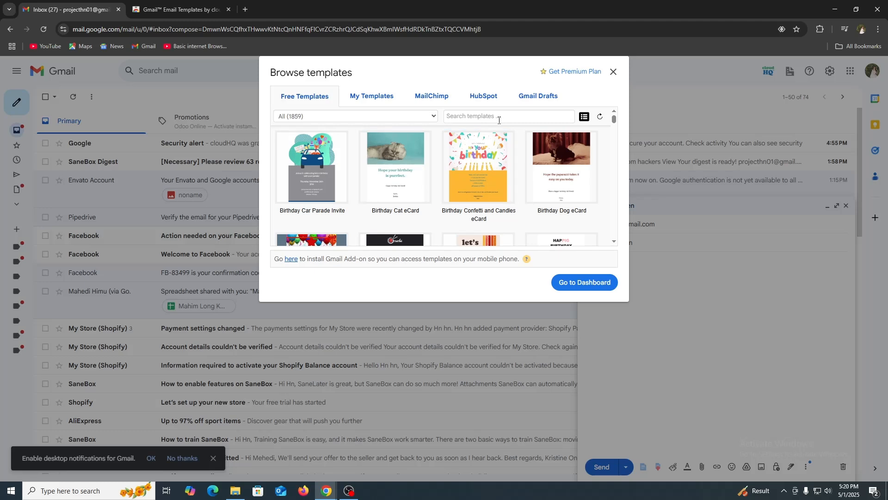
click(472, 117)
text(hall)
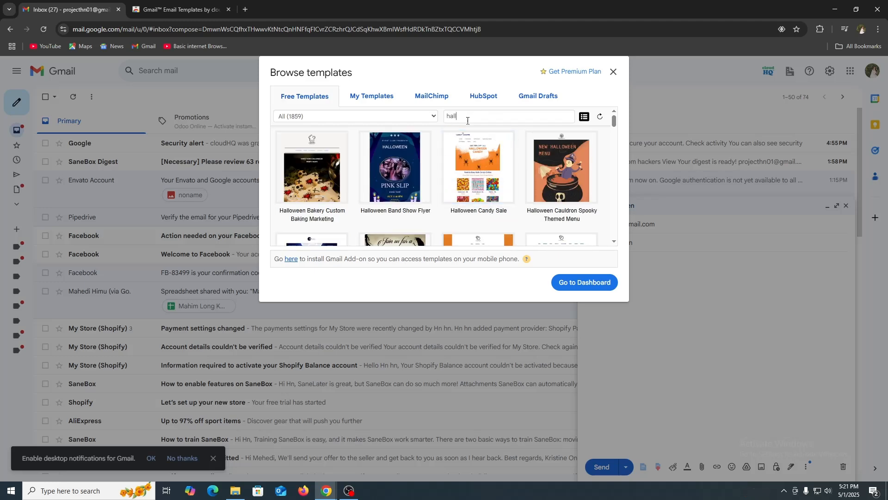
mouse_move(580, 143)
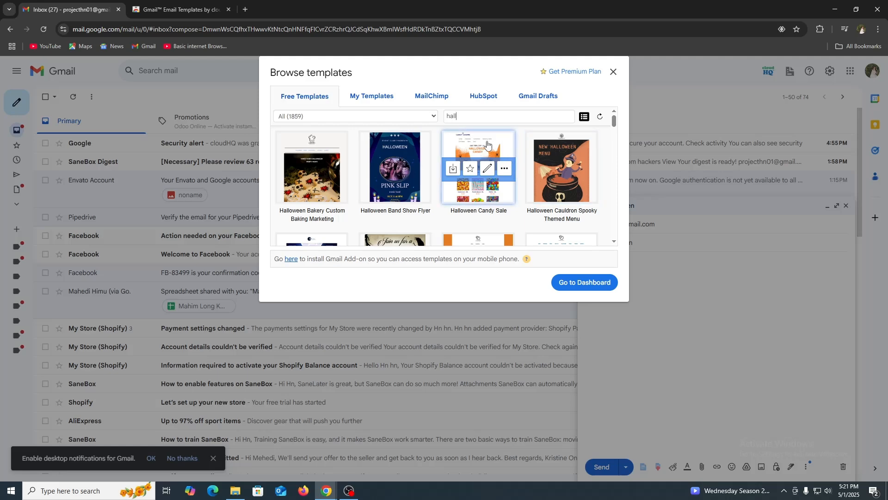
click(454, 169)
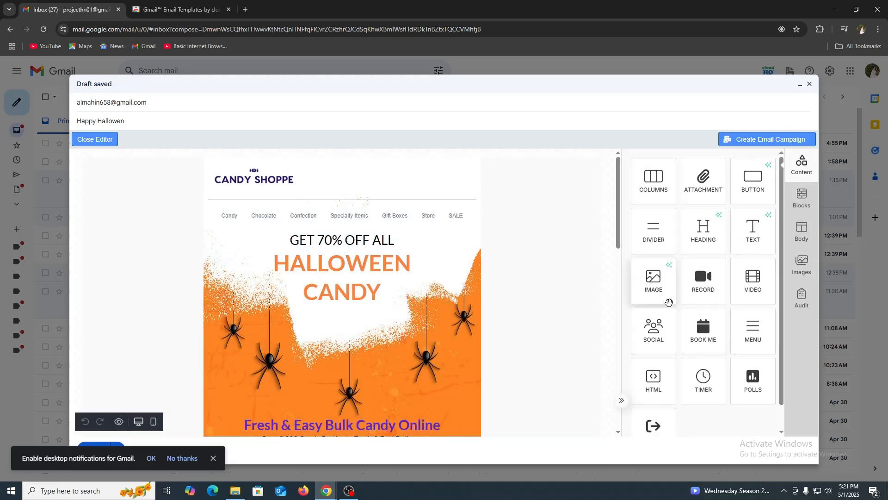
Step: Replace the word "CANDY" in the template's orange Halloween headline with "Happy"
scroll(344, 280, down, 3)
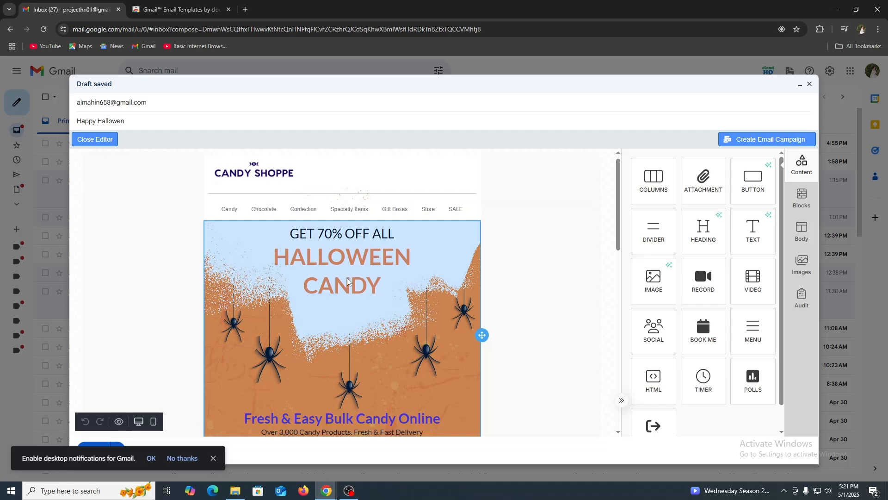
scroll(302, 323, up, 3)
scroll(315, 336, down, 5)
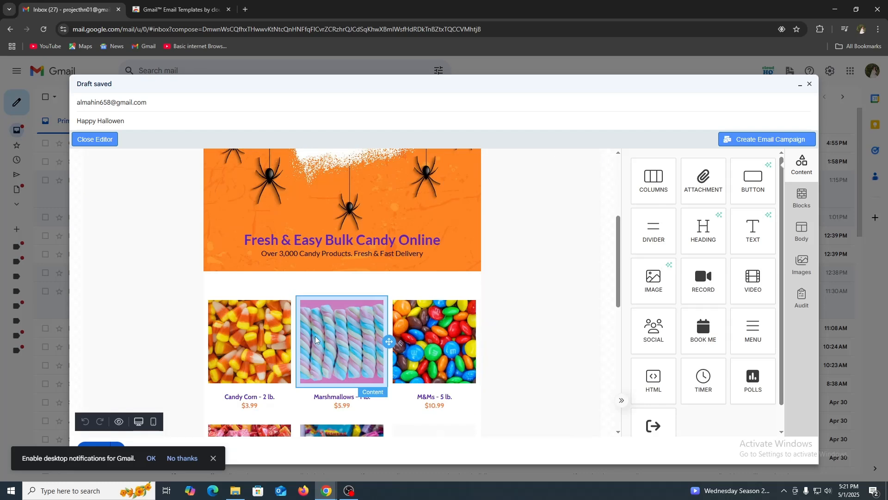
scroll(351, 347, up, 5)
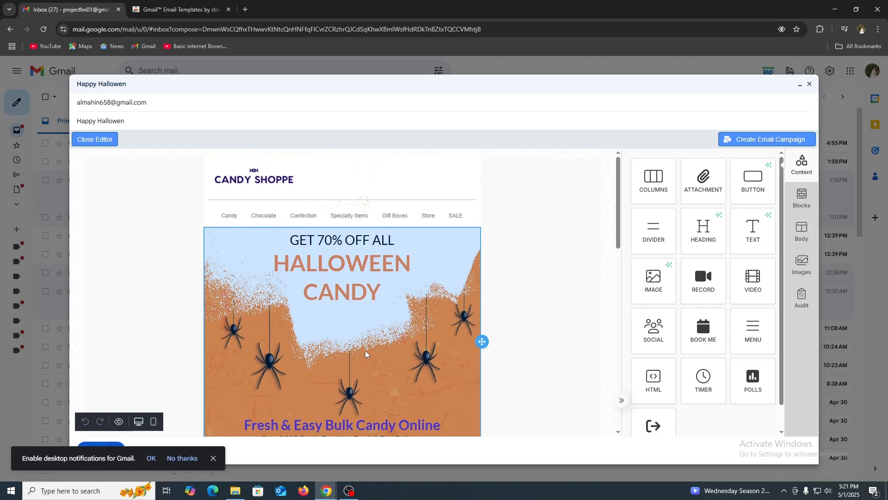
click(356, 296)
click(383, 292)
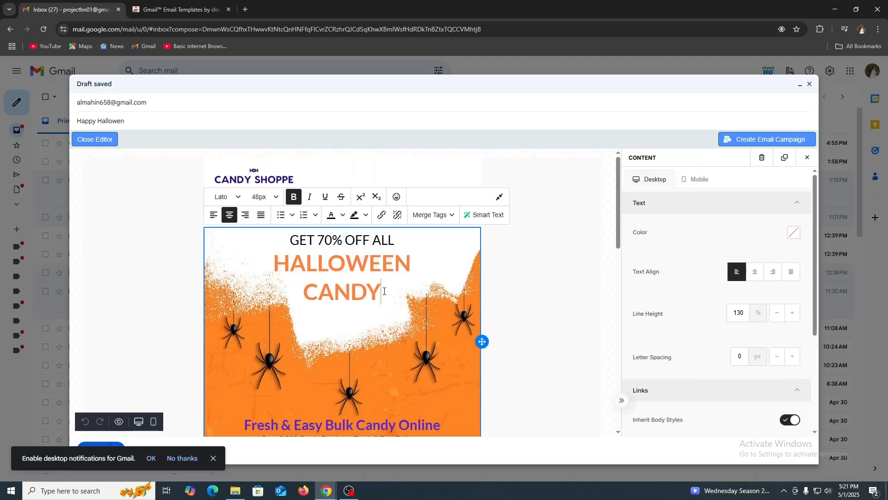
drag(384, 291, 303, 284)
text(Happy)
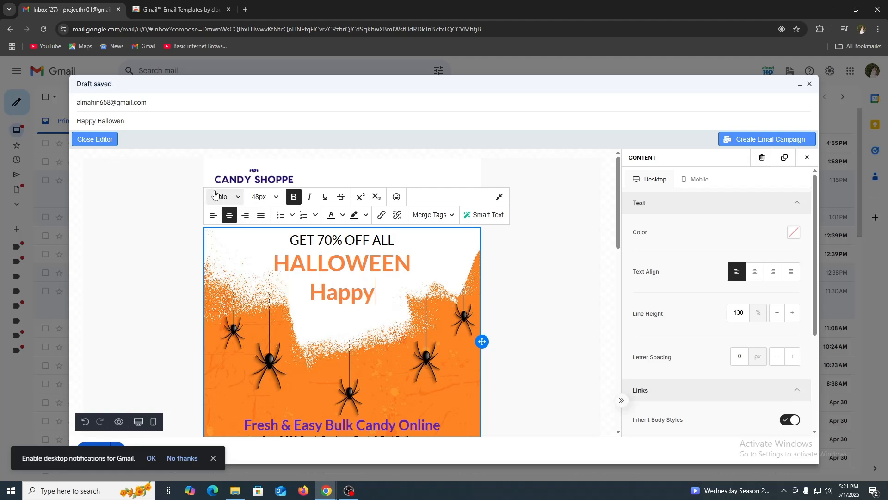
Step: Italicize the word "Happy" in the template's orange Halloween headline
click(228, 197)
click(235, 230)
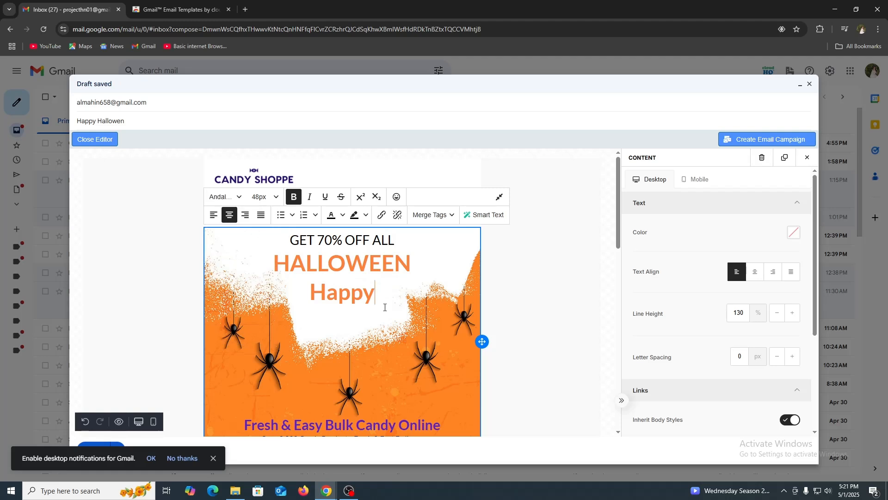
drag(376, 294, 309, 294)
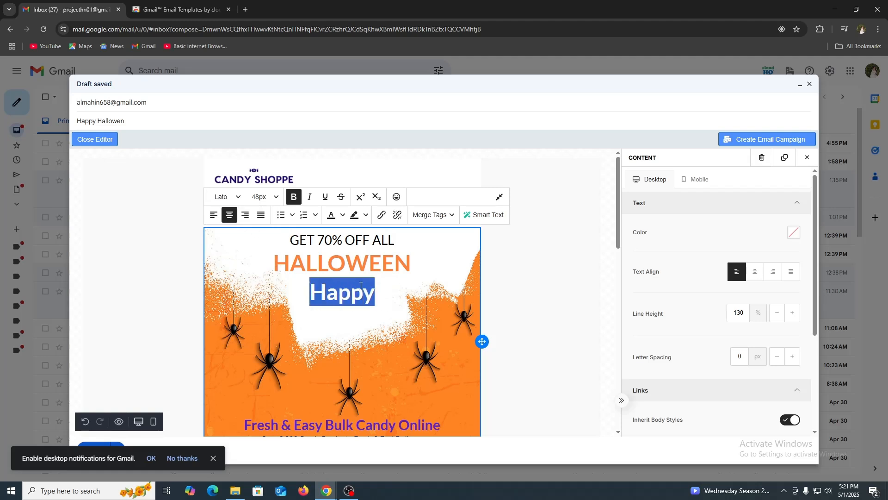
click(263, 197)
click(310, 198)
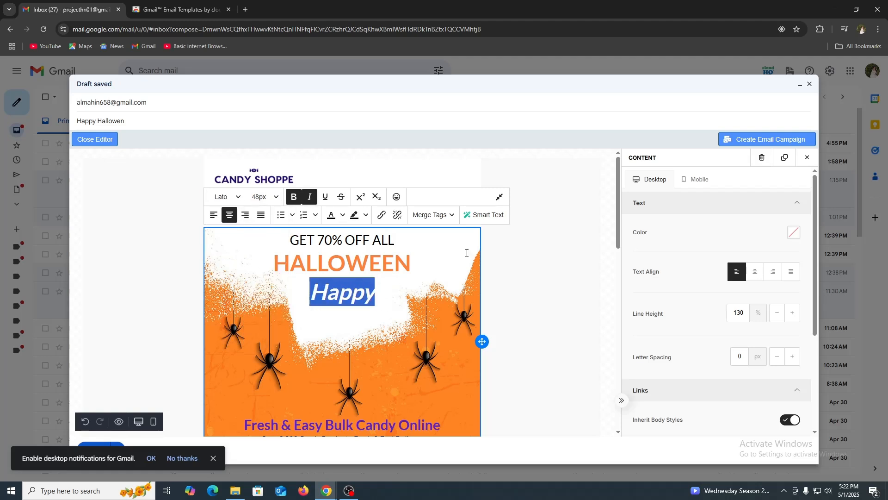
click(517, 343)
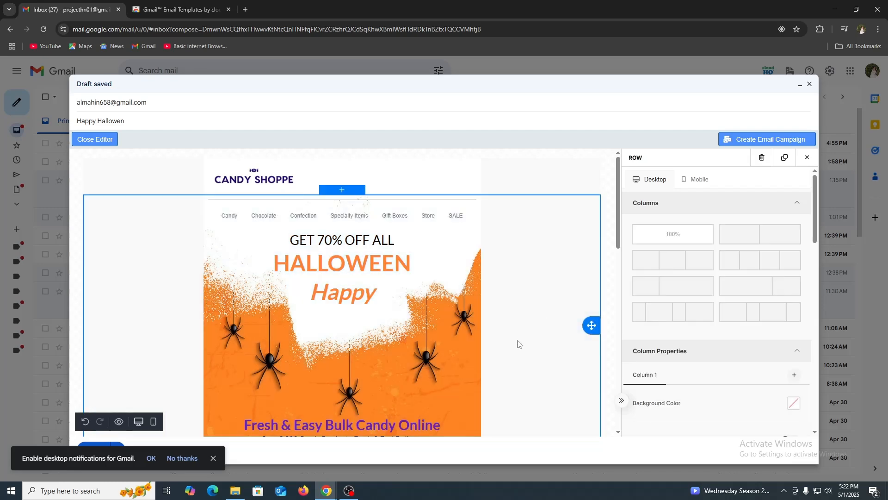
Step: Look through the candy template's product rows and buttons in the desktop layout and its product list in the mobile layout
scroll(518, 343, down, 10)
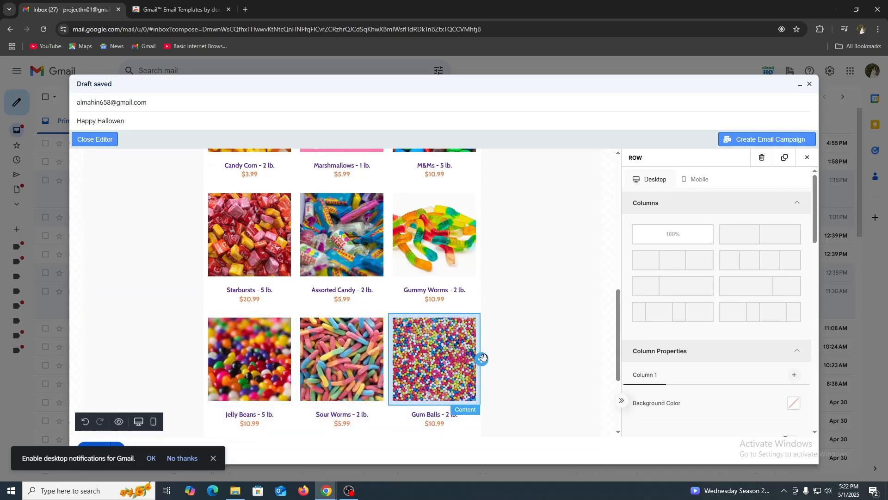
scroll(515, 360, down, 2)
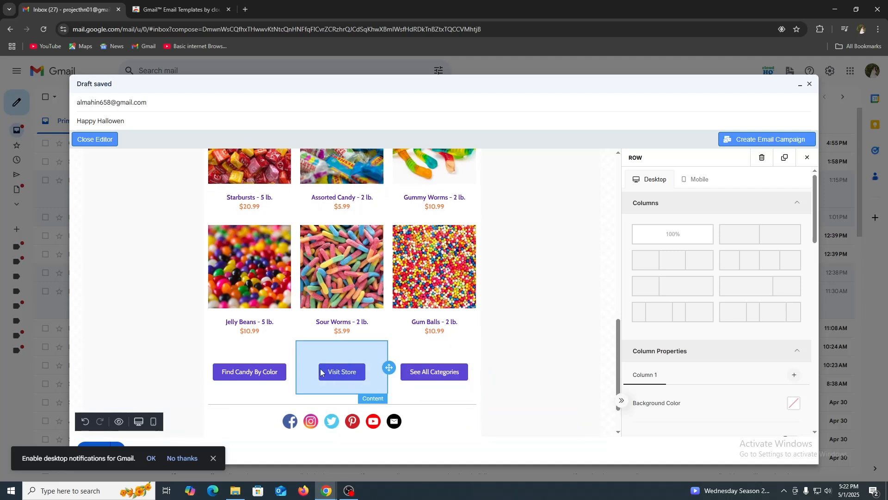
click(684, 183)
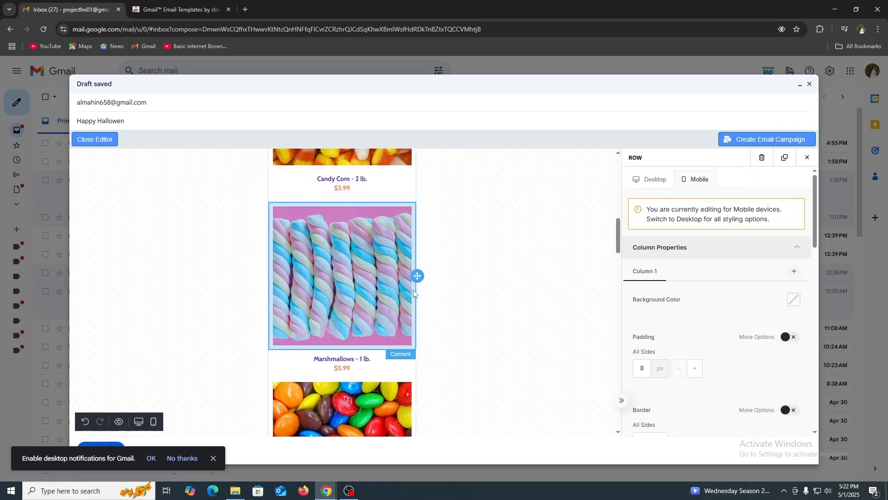
scroll(417, 293, up, 11)
scroll(455, 278, down, 9)
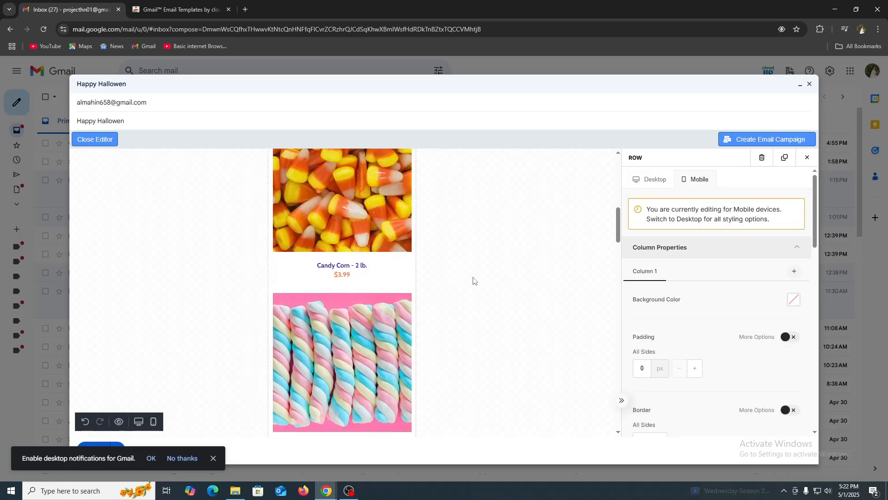
scroll(509, 259, down, 6)
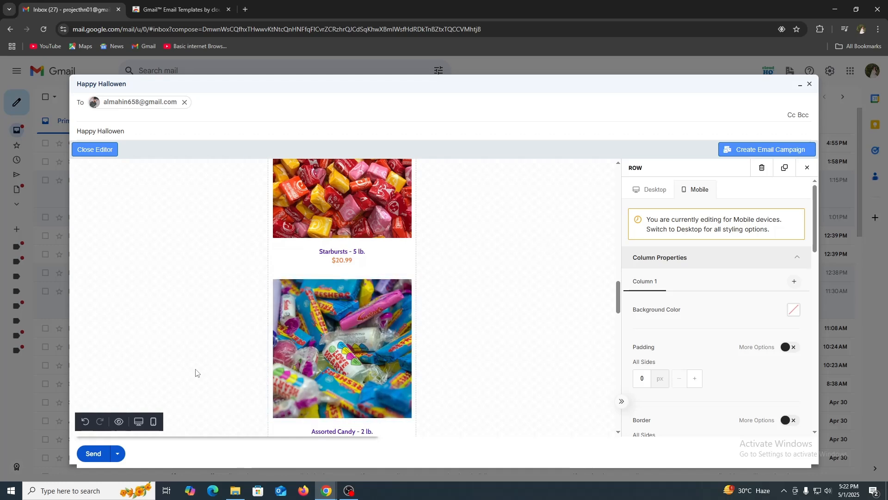
Step: Preview the Halloween email at phone, tablet and desktop widths and check its content down to the footer
click(118, 422)
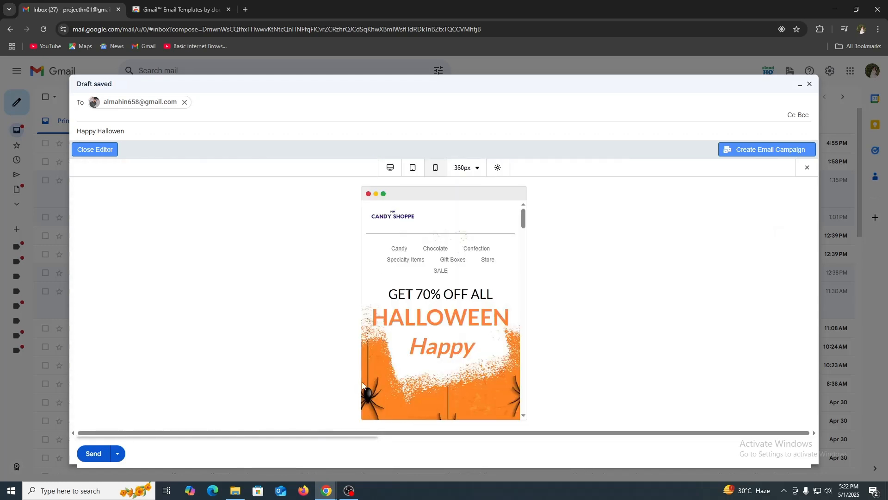
scroll(483, 324, down, 10)
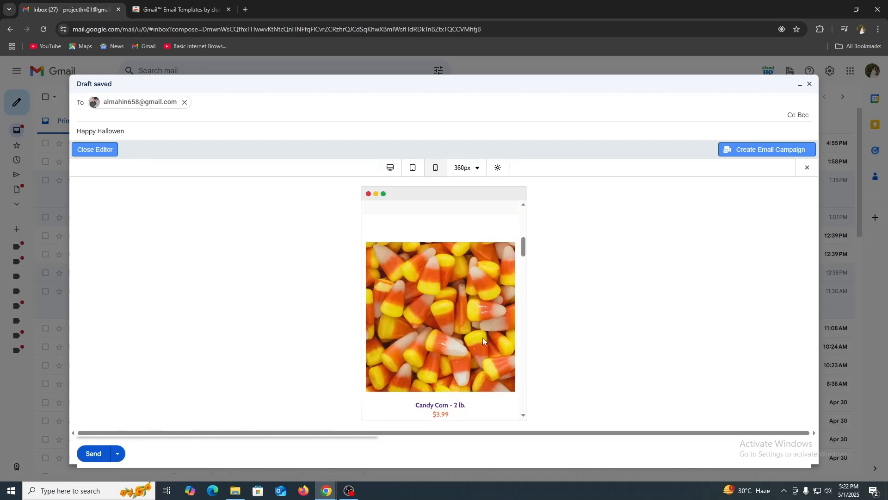
scroll(481, 346, down, 15)
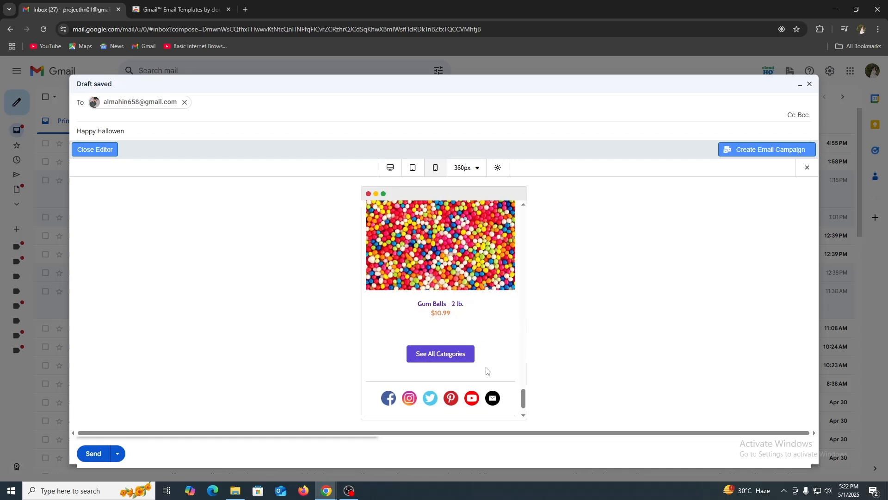
click(413, 167)
scroll(442, 286, up, 5)
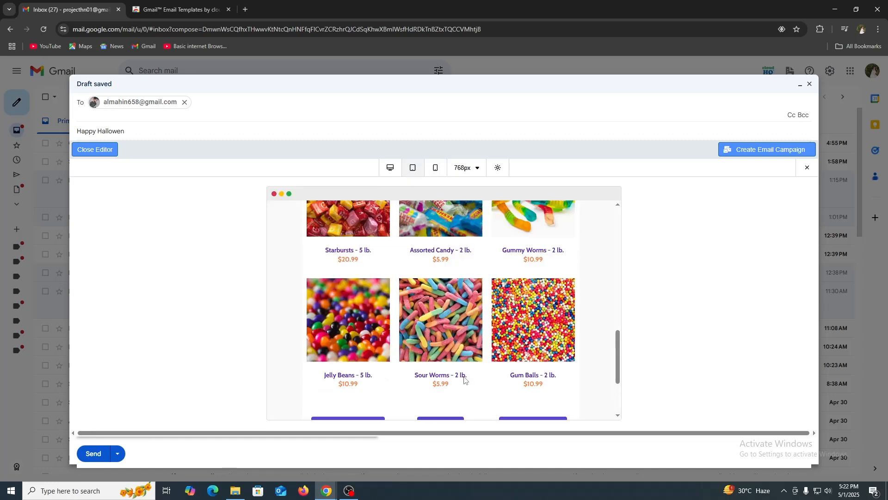
click(389, 168)
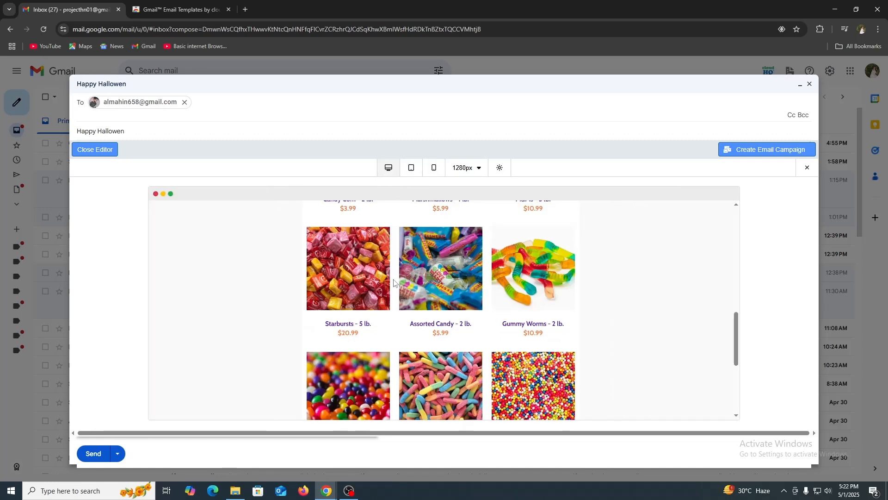
scroll(407, 302, up, 8)
scroll(413, 302, down, 10)
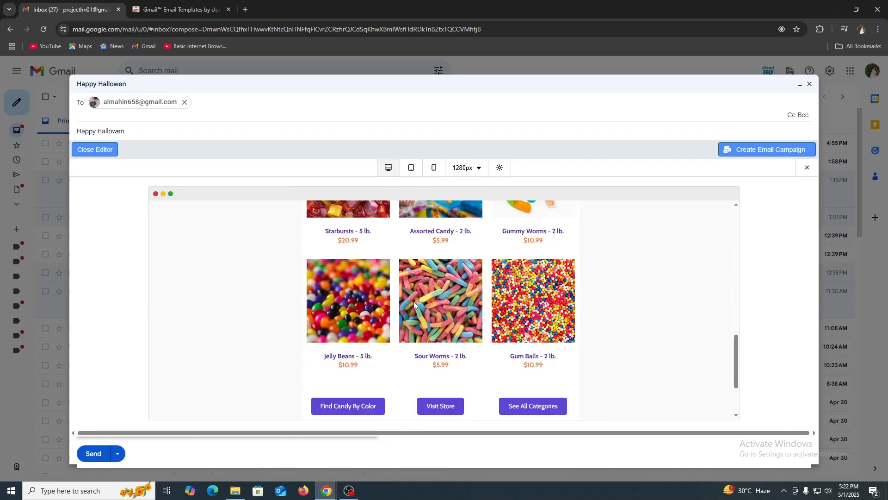
scroll(414, 308, down, 2)
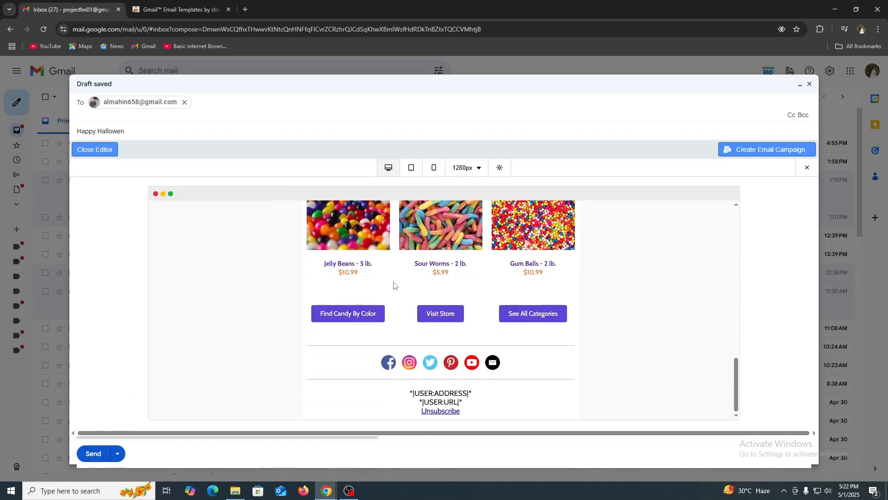
Step: Send the Happy Hallowen email and open its copy in Sent mail to review the whole layout
click(93, 454)
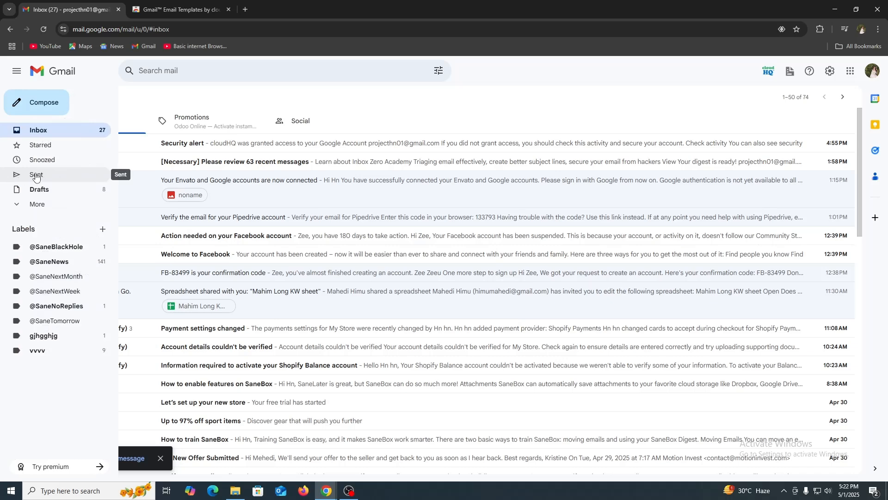
click(40, 175)
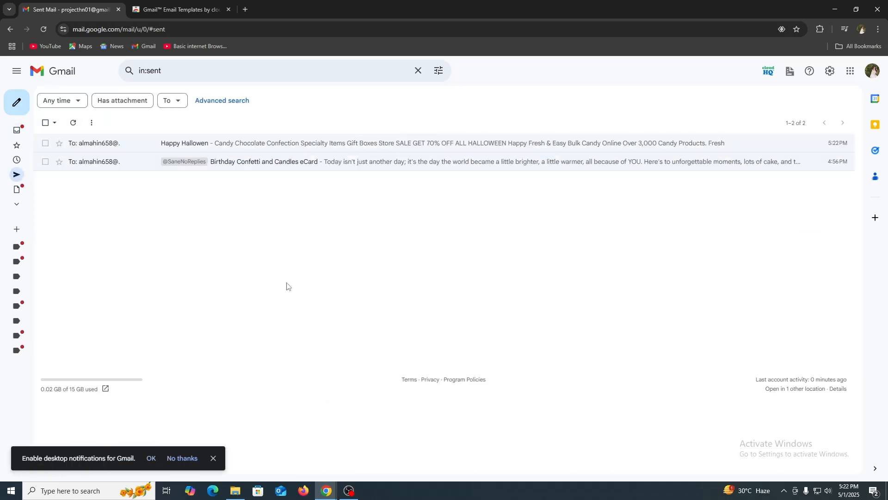
click(109, 147)
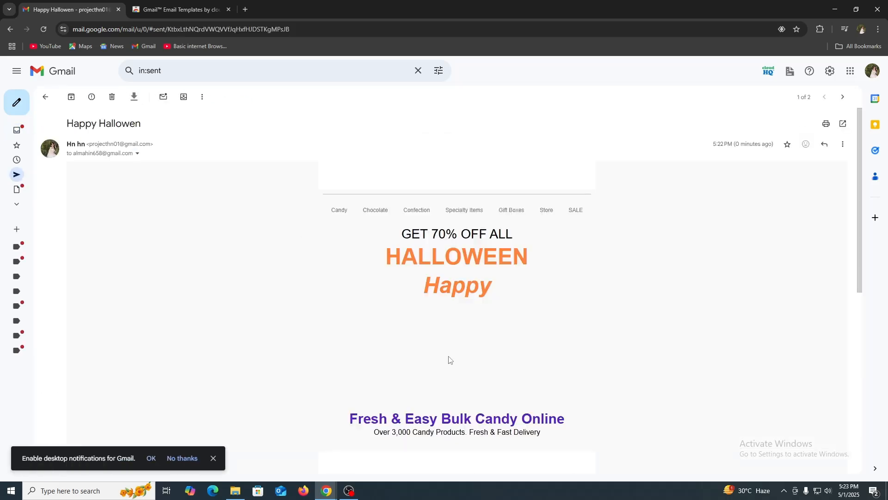
scroll(458, 325, down, 10)
scroll(596, 357, up, 10)
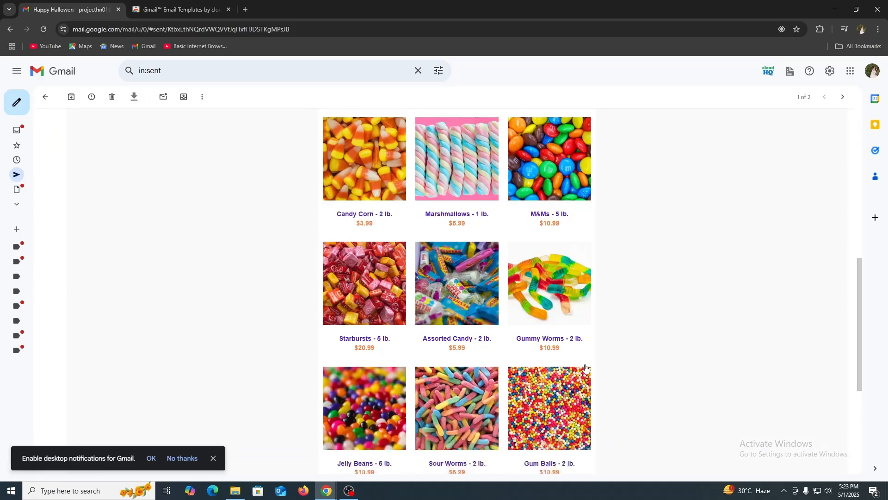
scroll(403, 265, down, 8)
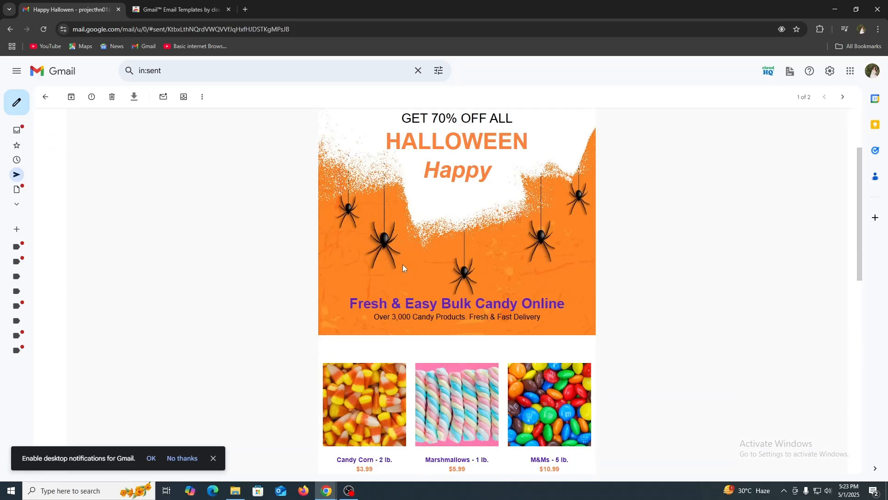
scroll(667, 346, down, 4)
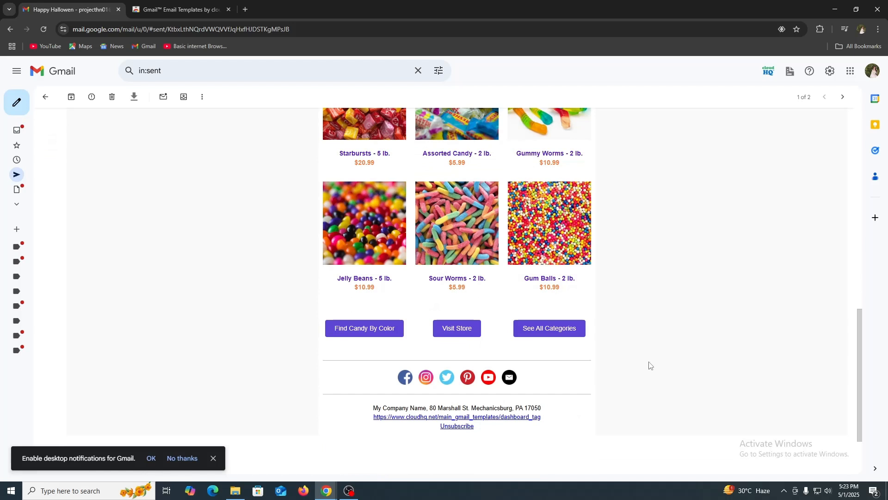
scroll(650, 365, up, 12)
Step: Compose a new message and browse the free cloudHQ templates in the eCards category
key(c)
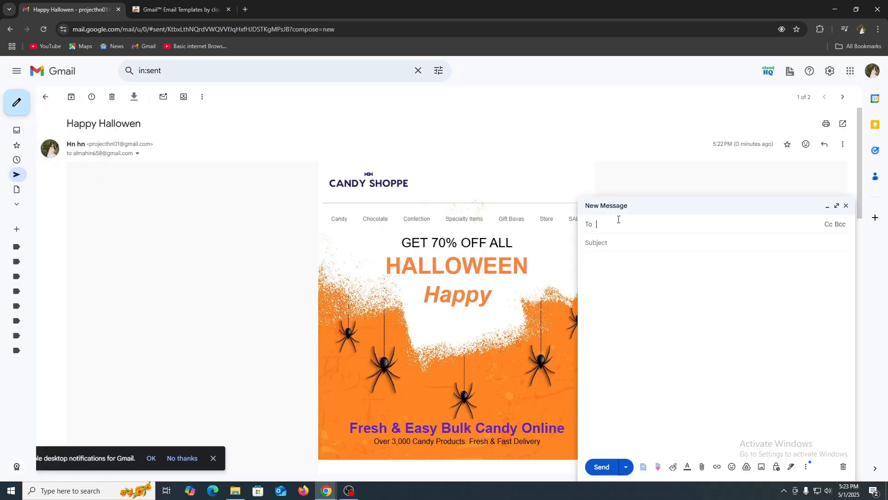
click(643, 467)
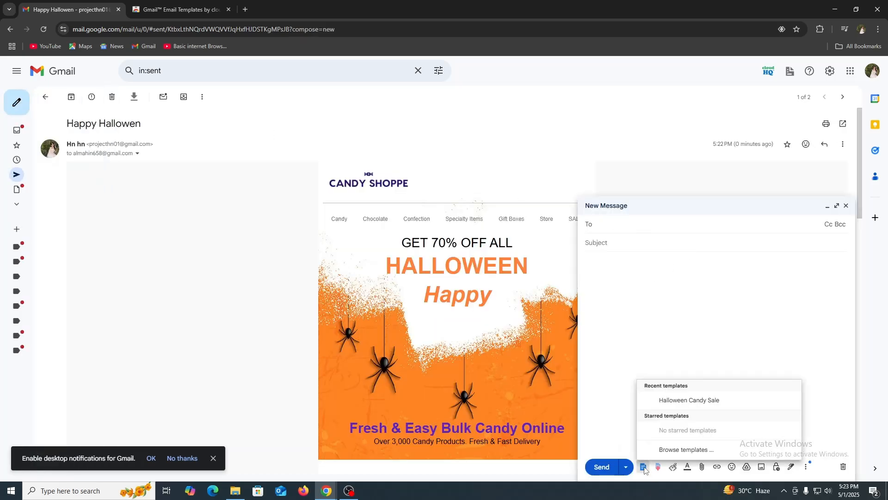
click(702, 449)
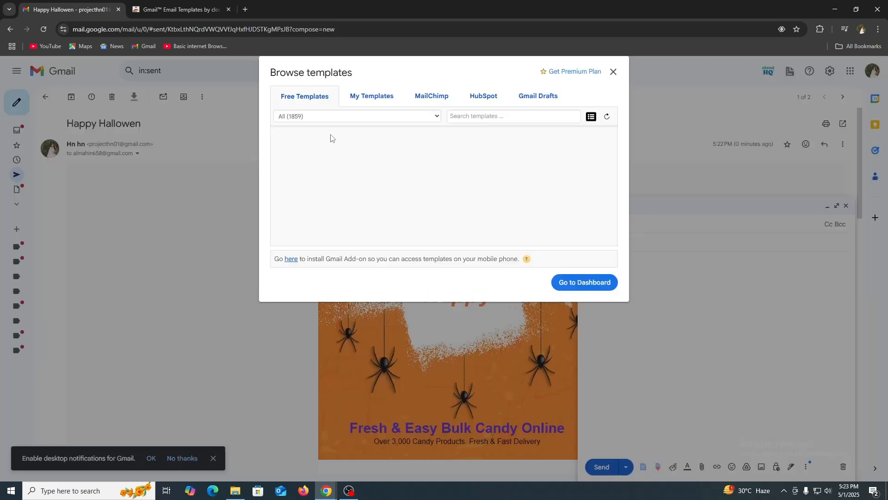
mouse_move(398, 165)
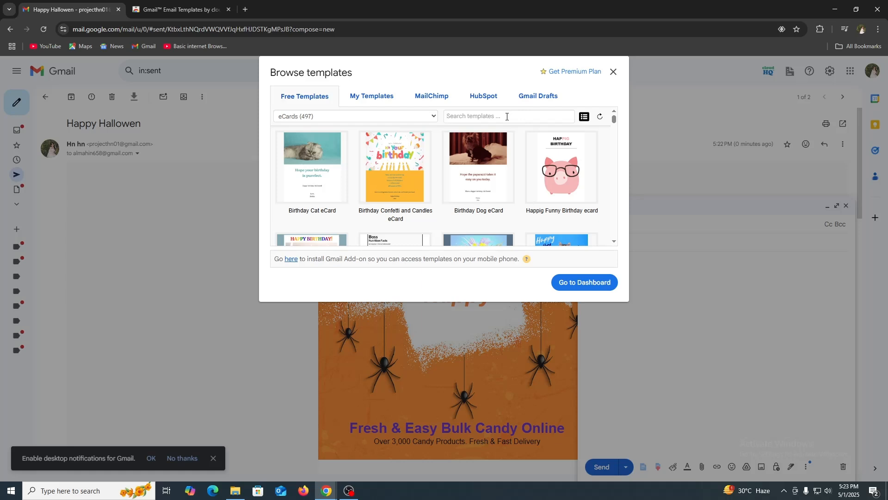
Step: Search for "buisnes" in the eCards category and across all free templates
text(buisnes)
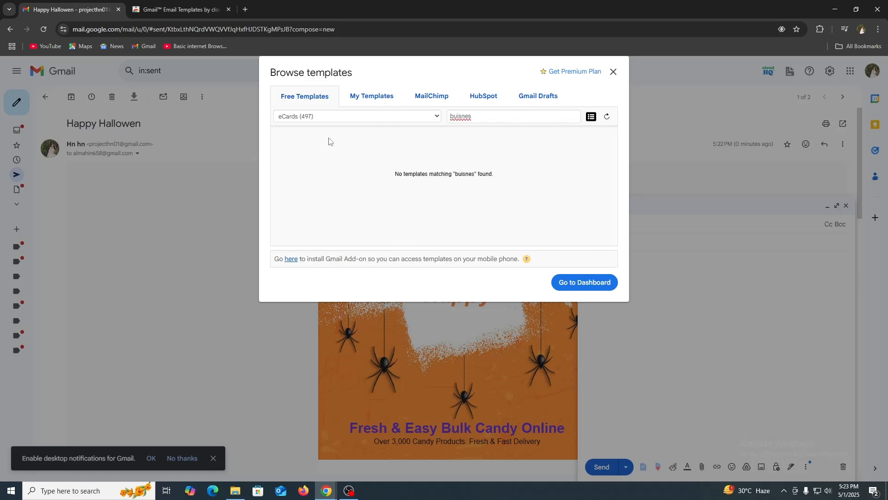
click(317, 121)
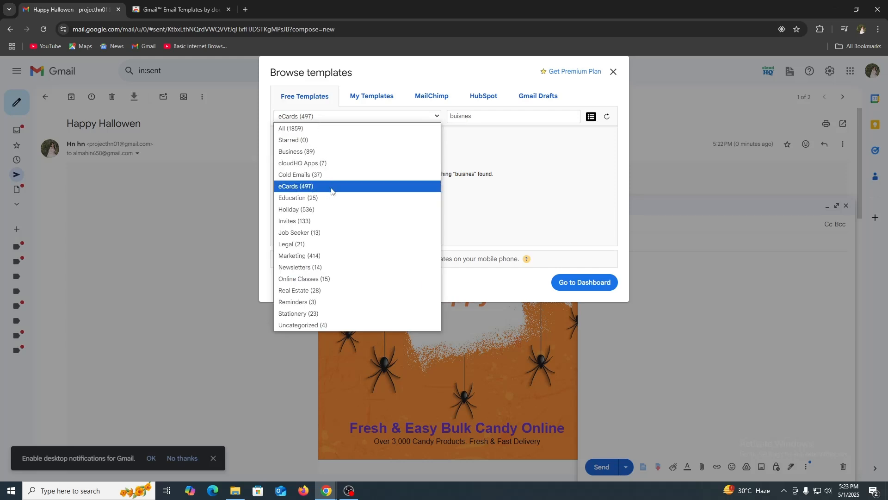
click(294, 132)
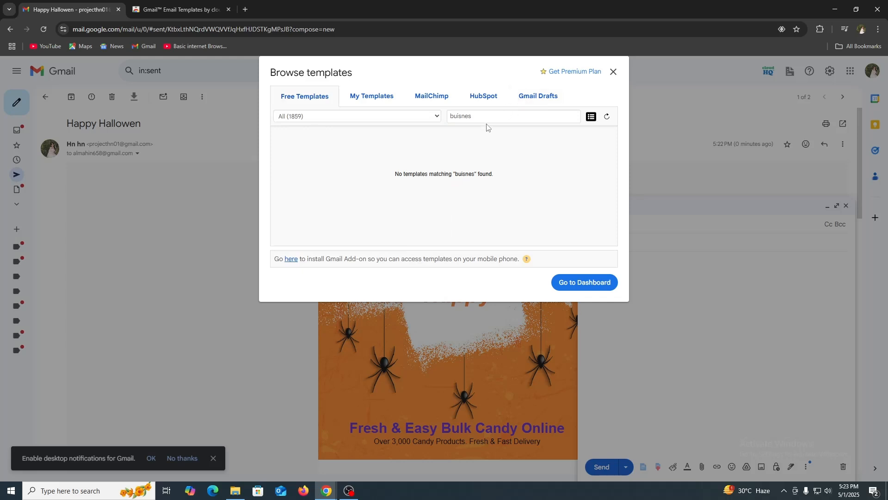
double_click(472, 119)
Step: Filter the free templates to the Business category, clear the search text, and insert the Abandoned Cart Dark Design template
click(383, 116)
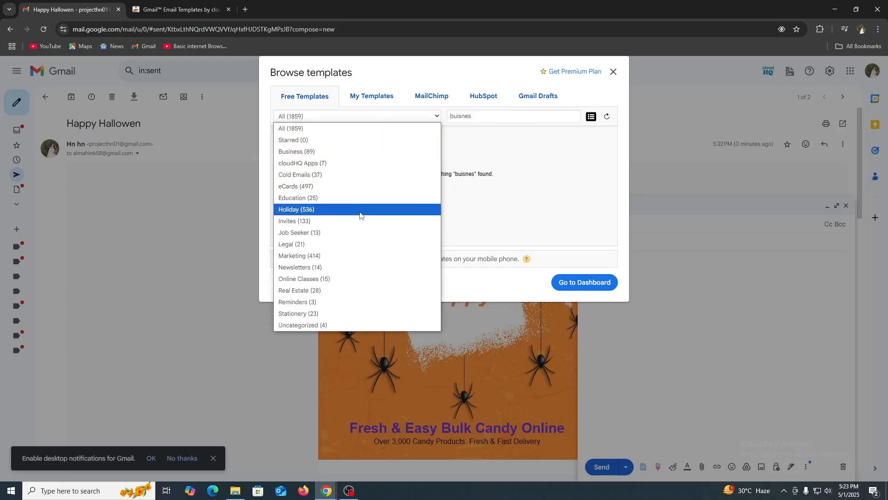
click(294, 152)
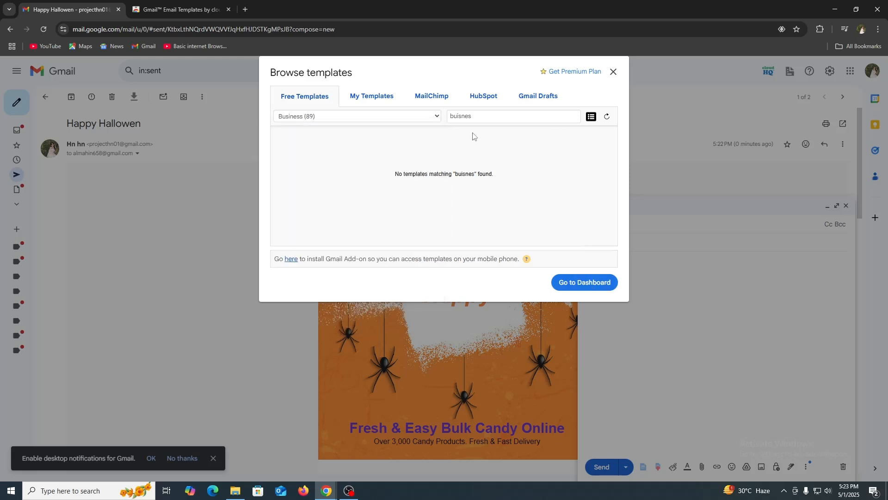
double_click(467, 116)
key(BackSpace)
click(467, 150)
scroll(746, 278, up, 10)
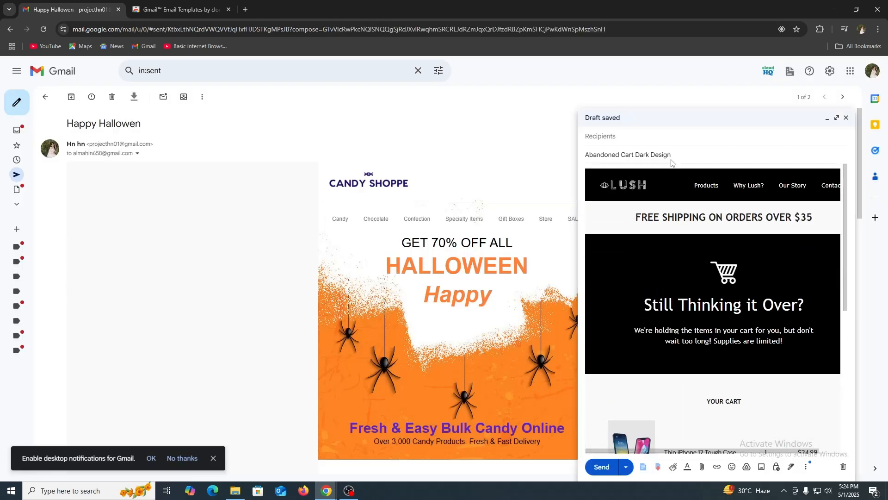
Step: Expand the abandoned-cart message into the full template editor and select the LUSH logo image in its header
click(836, 118)
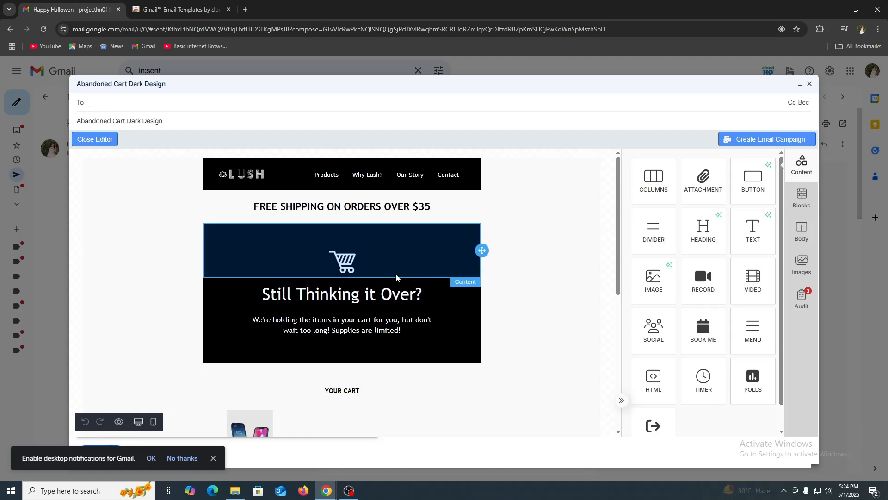
scroll(396, 275, down, 1)
scroll(403, 291, down, 4)
scroll(410, 331, up, 4)
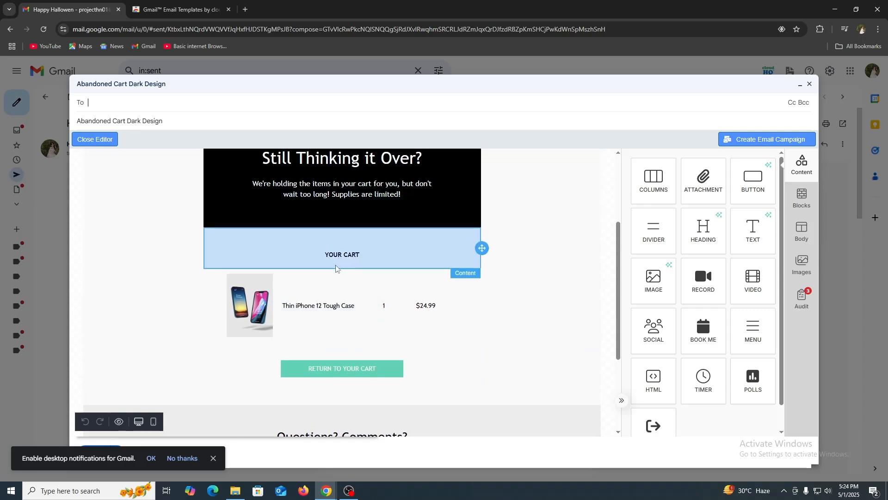
click(247, 174)
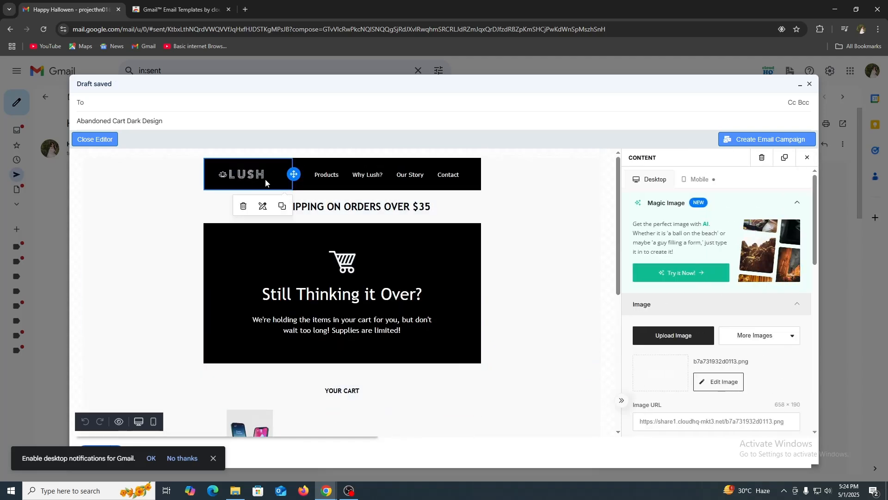
Step: Apply the Sharpen filter to the selected LUSH logo image and save the edited image
scroll(781, 351, down, 2)
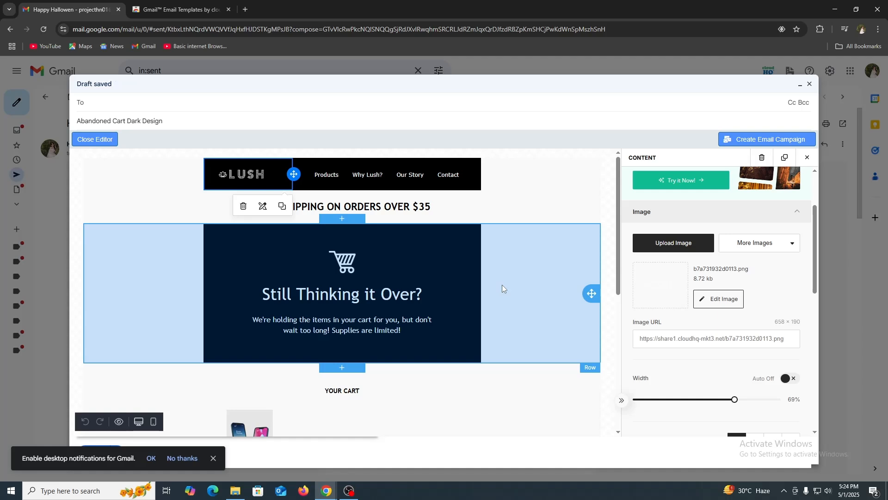
click(717, 303)
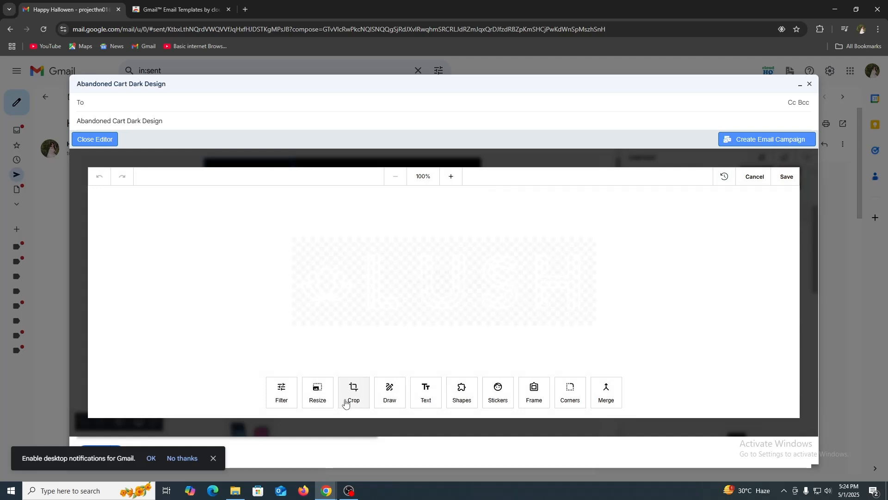
click(284, 396)
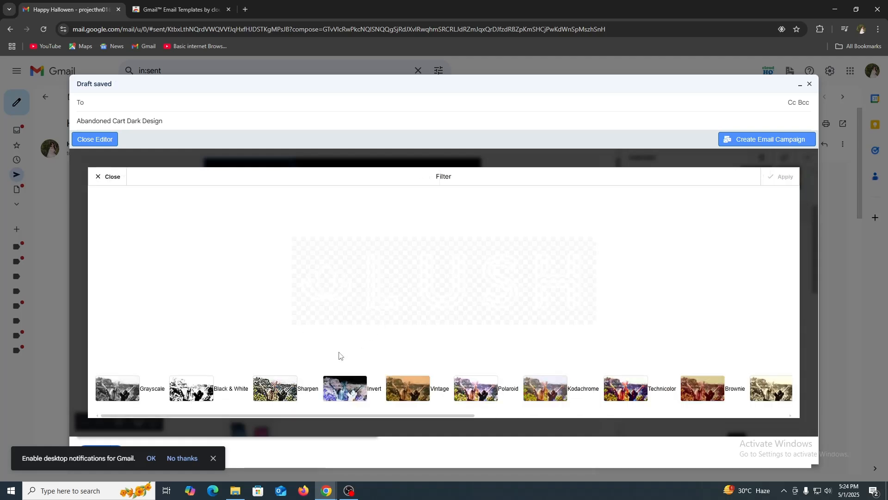
click(273, 393)
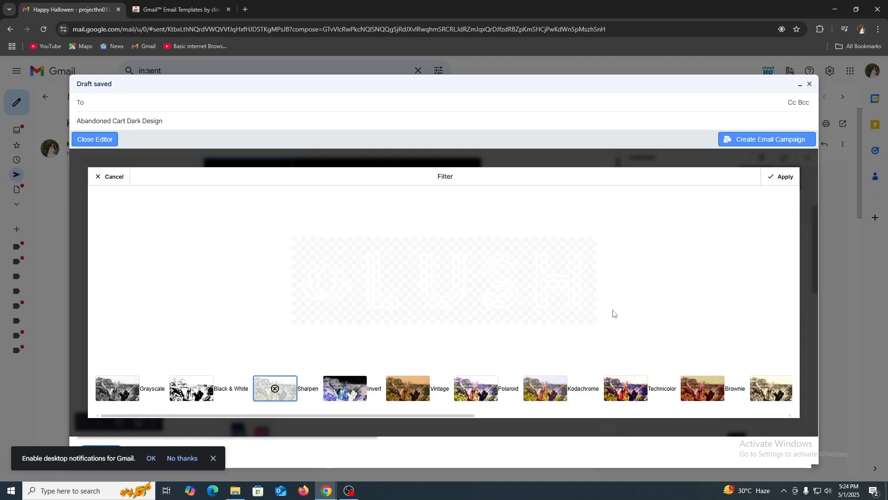
click(781, 177)
click(786, 176)
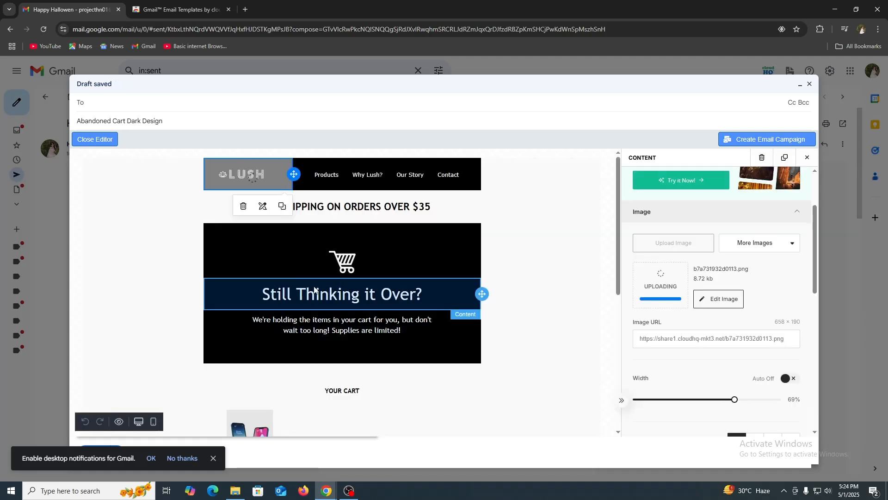
Step: Replace the "Still Thinking it Over?" heading under the cart icon with "free shipping"
click(313, 292)
click(313, 292)
triple_click(356, 294)
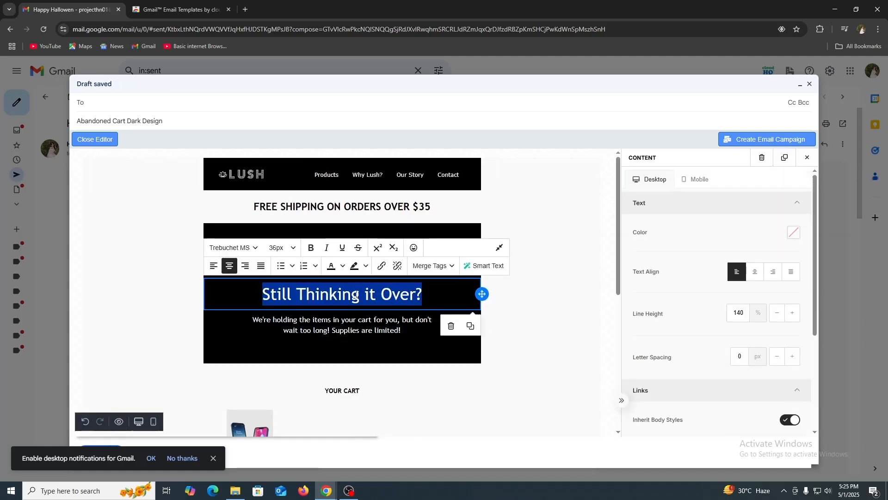
text(free )
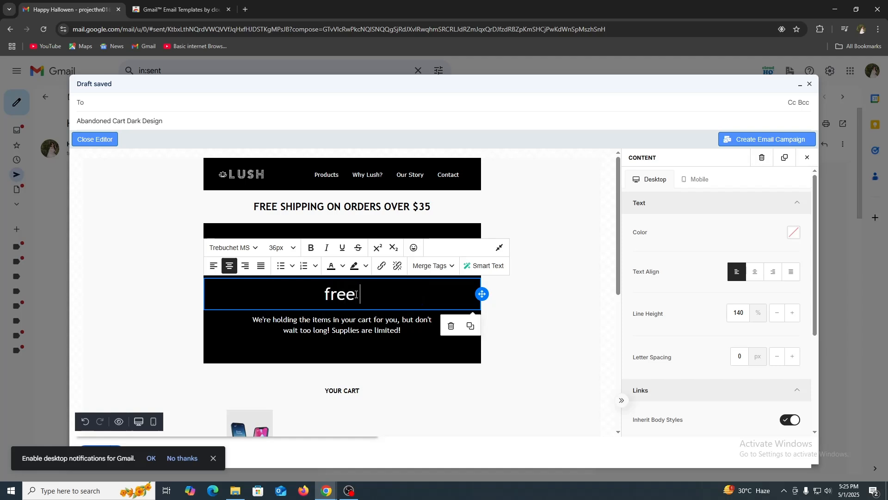
text(shipping)
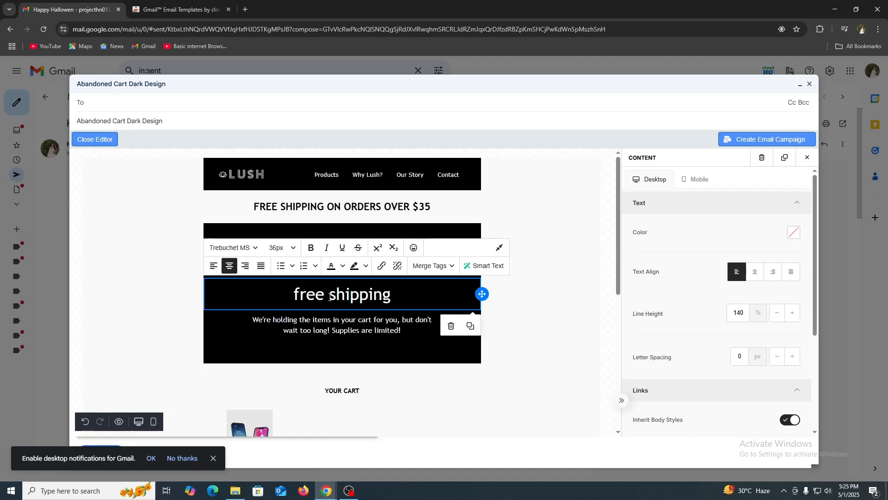
click(539, 315)
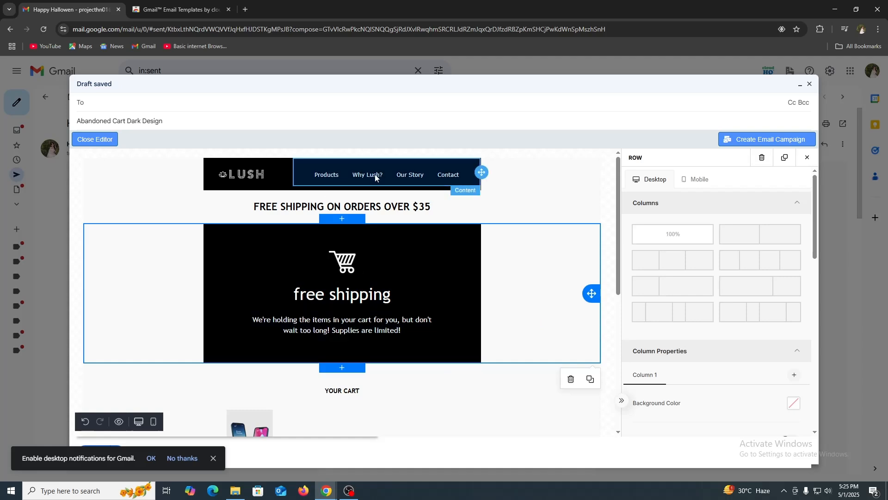
Step: Add a new item to the header navigation menu and set the menu's font size to 11 px
click(407, 182)
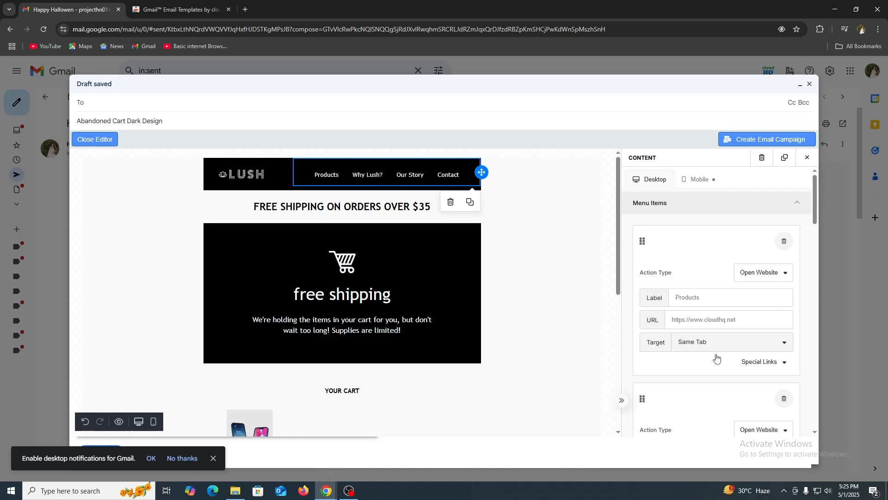
scroll(730, 386, down, 1)
scroll(730, 385, down, 10)
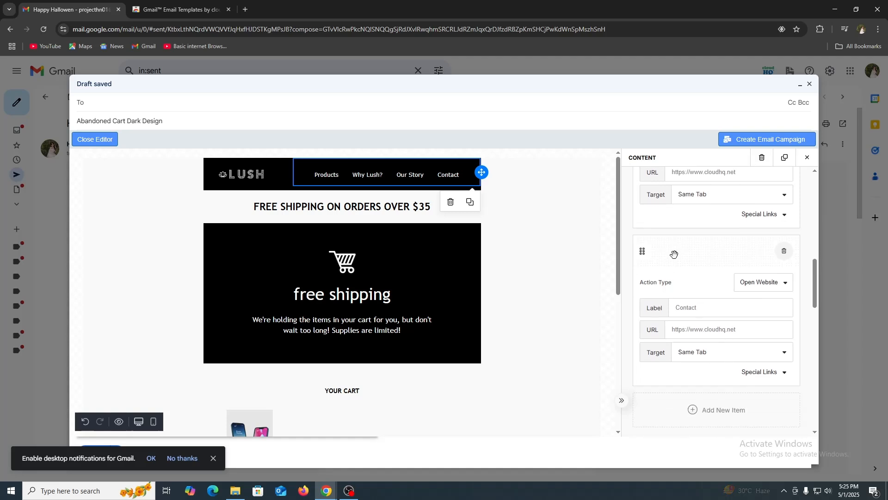
scroll(682, 250, down, 4)
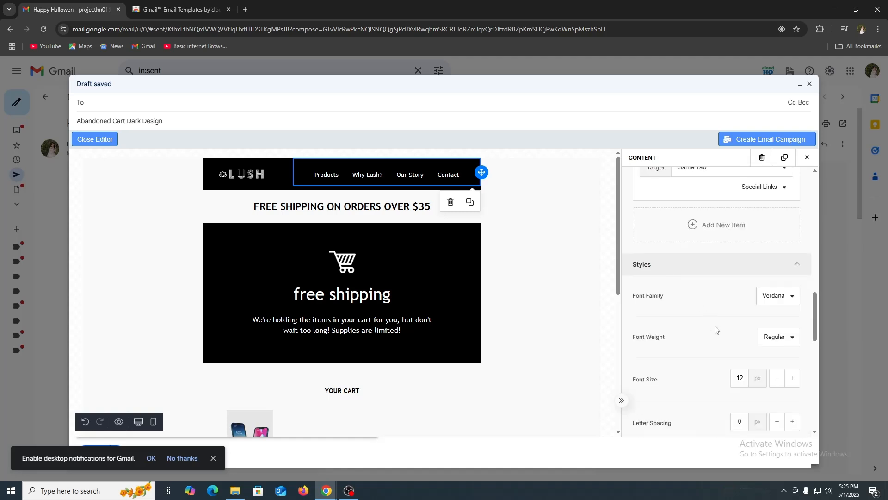
click(724, 226)
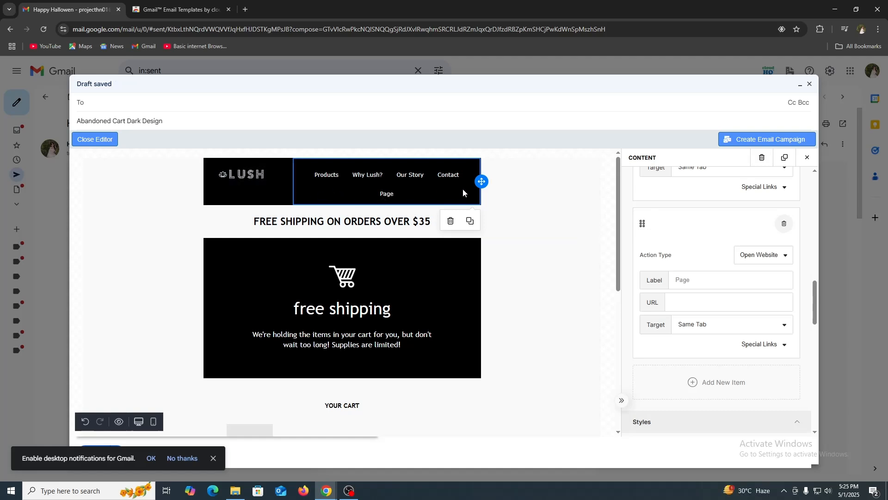
drag(483, 183, 482, 182)
scroll(731, 309, down, 4)
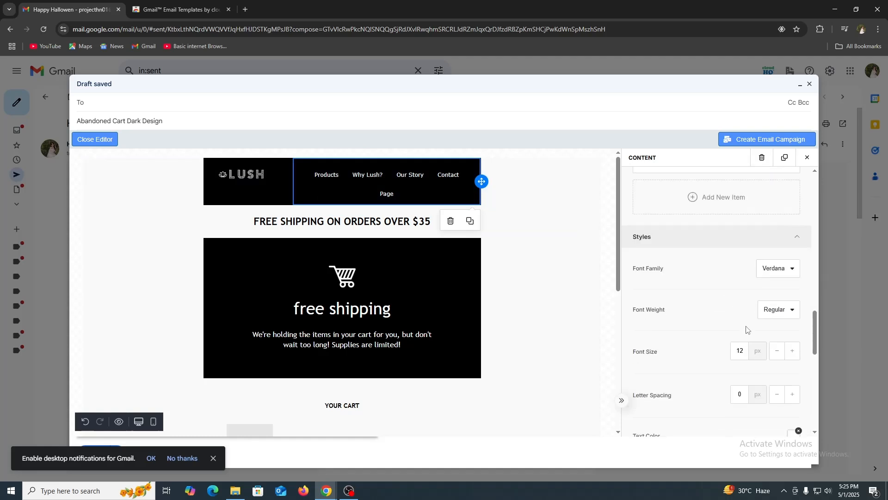
click(774, 352)
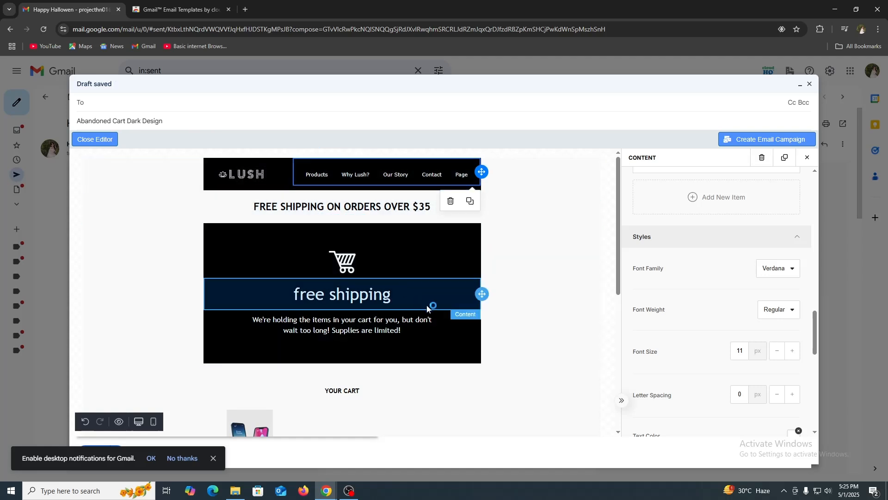
Step: Select the product image under YOUR CART and show its additional image source options
scroll(428, 307, down, 5)
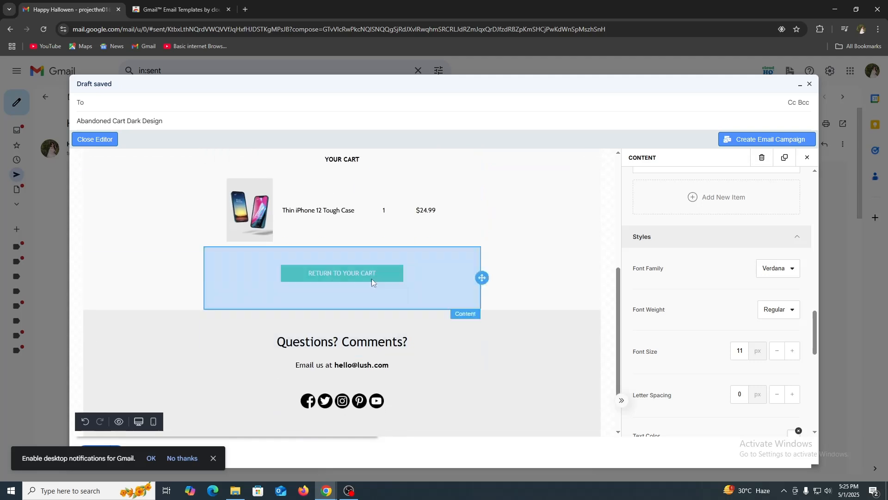
click(260, 204)
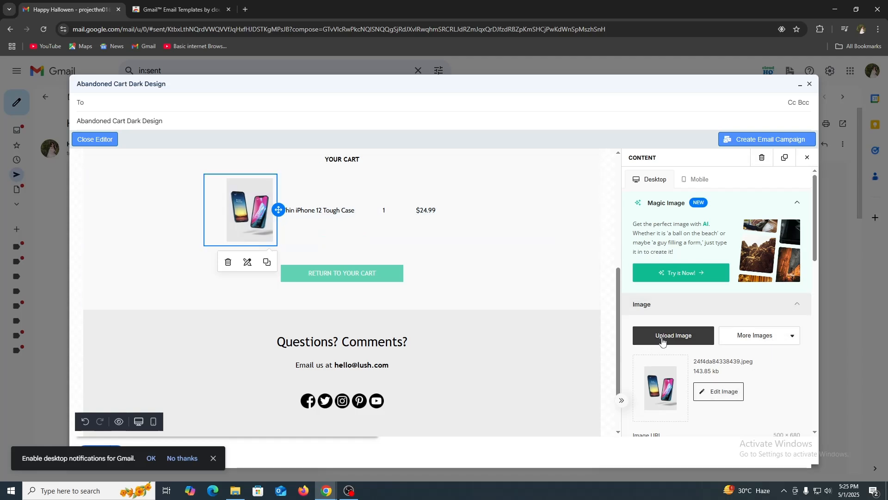
click(764, 344)
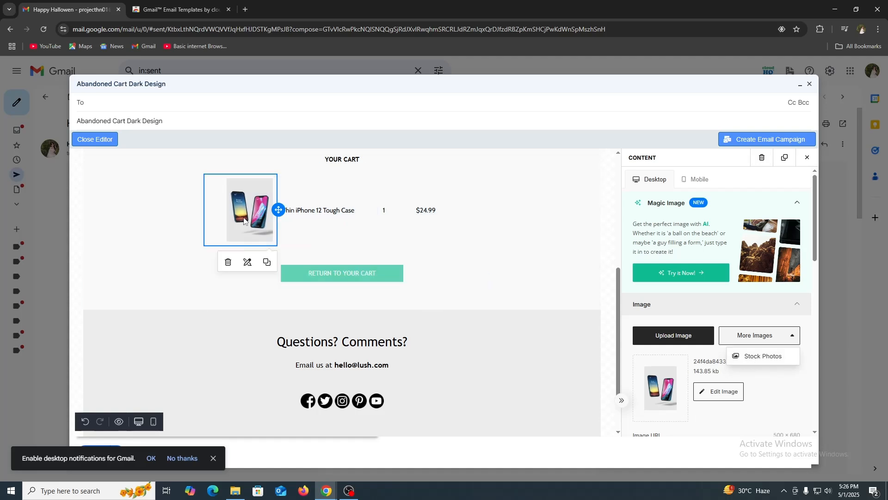
Step: Move the product image into the price column and return it to its original column
drag(246, 217, 478, 221)
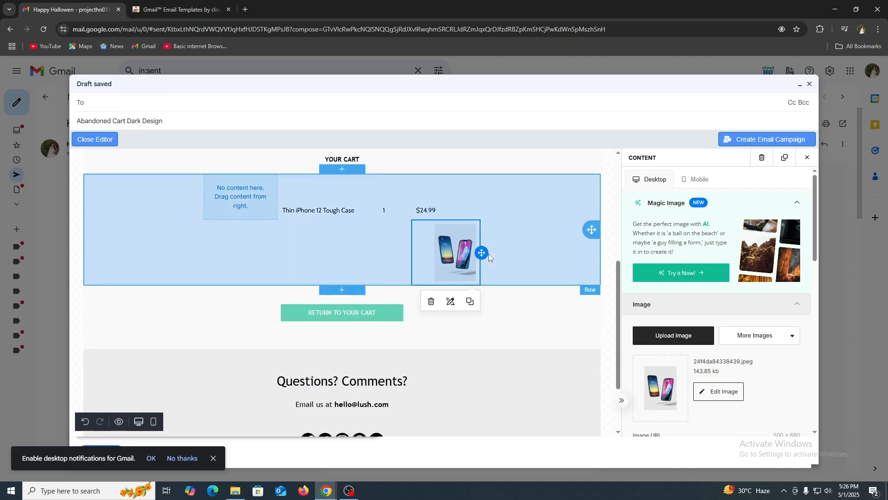
drag(483, 253, 489, 214)
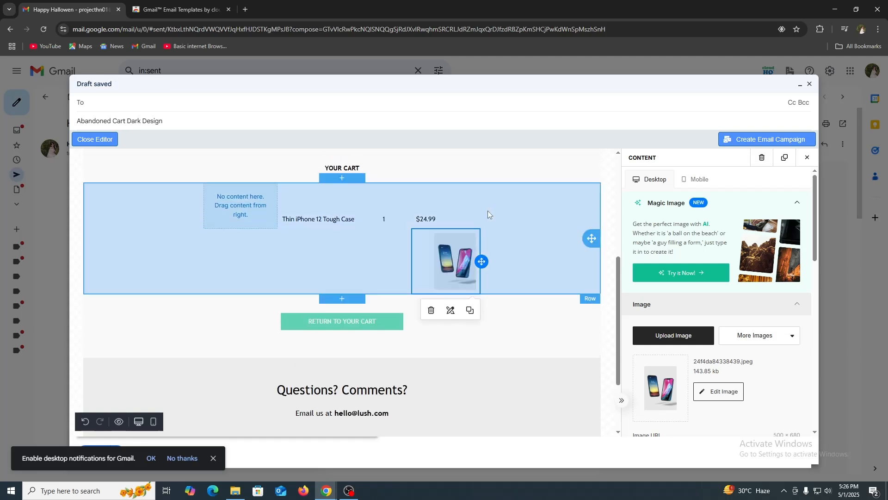
drag(484, 264, 262, 214)
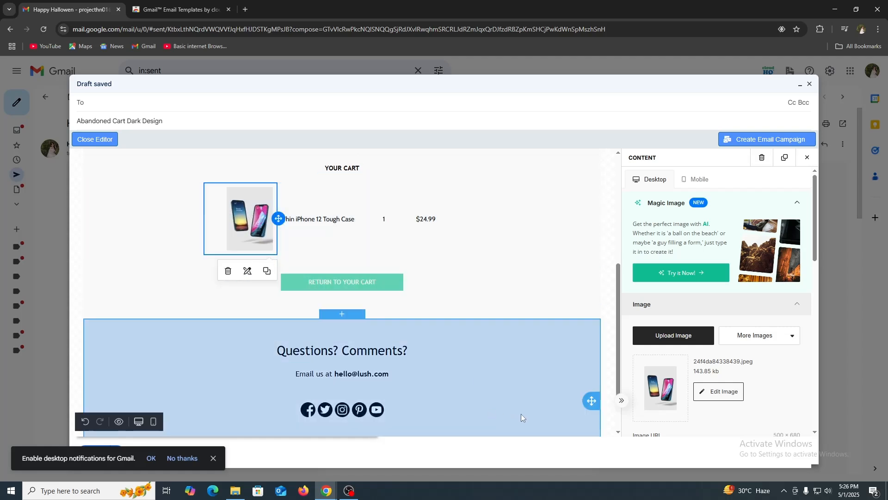
Step: Examine the footer social icons' link URLs and the additional icons available for the block
scroll(521, 414, down, 1)
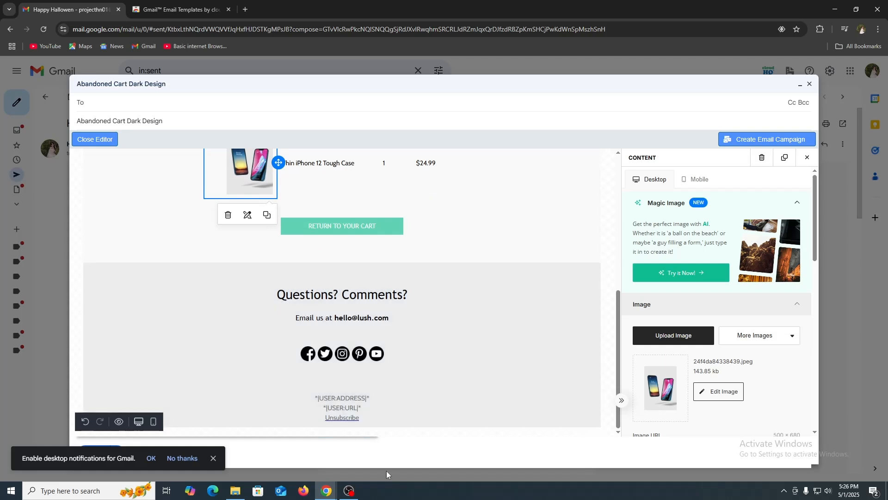
click(314, 361)
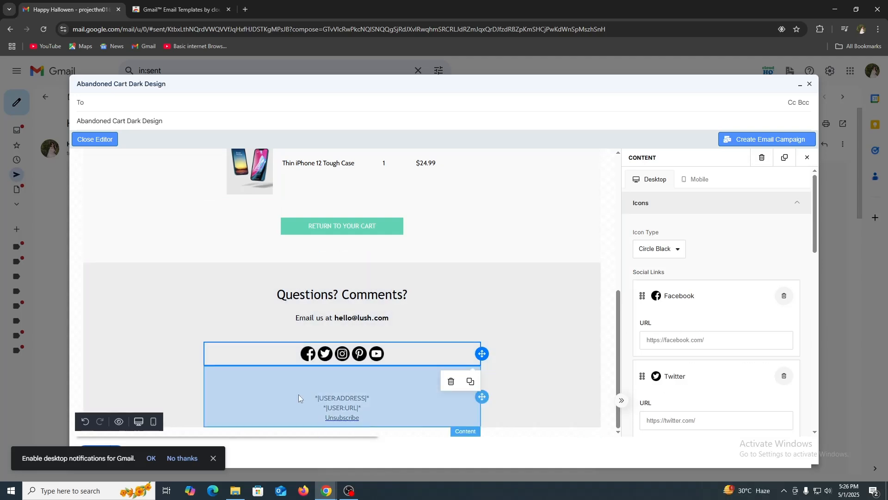
scroll(688, 311, down, 1)
click(675, 295)
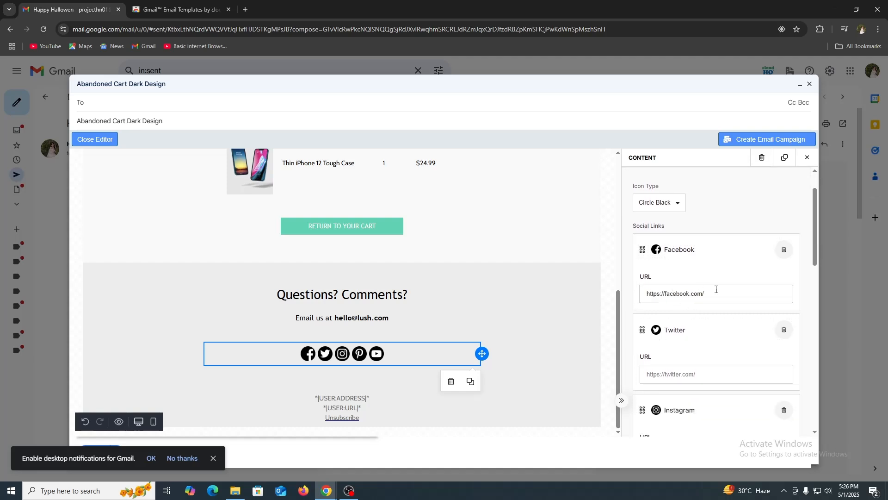
drag(649, 297, 707, 296)
scroll(708, 341, down, 2)
scroll(724, 401, down, 7)
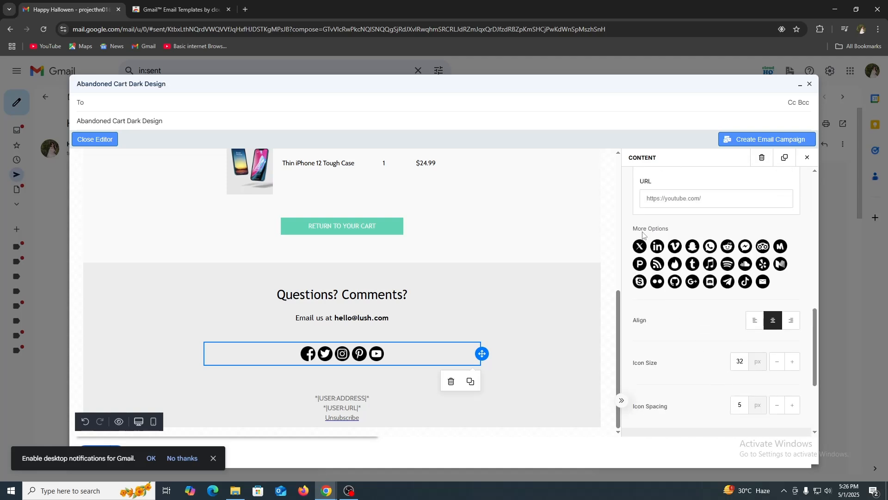
drag(642, 228, 662, 229)
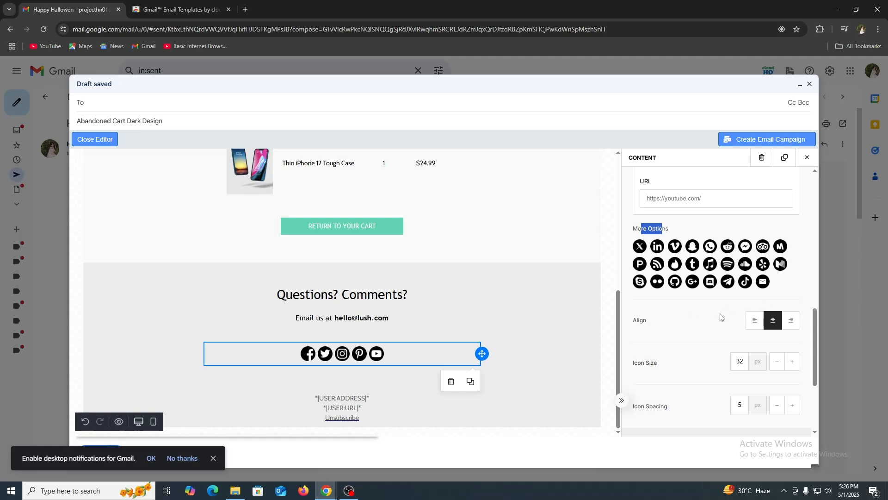
Step: Try left alignment on the footer social icons and restore their centre alignment
click(755, 321)
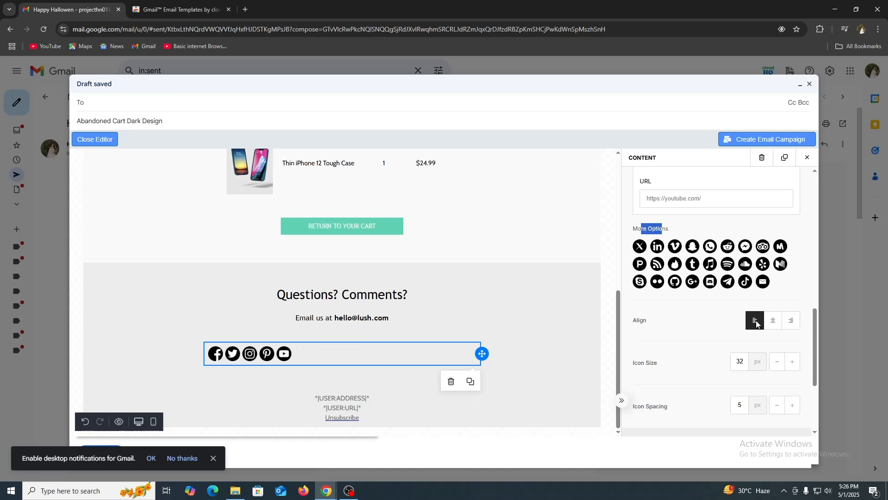
click(773, 320)
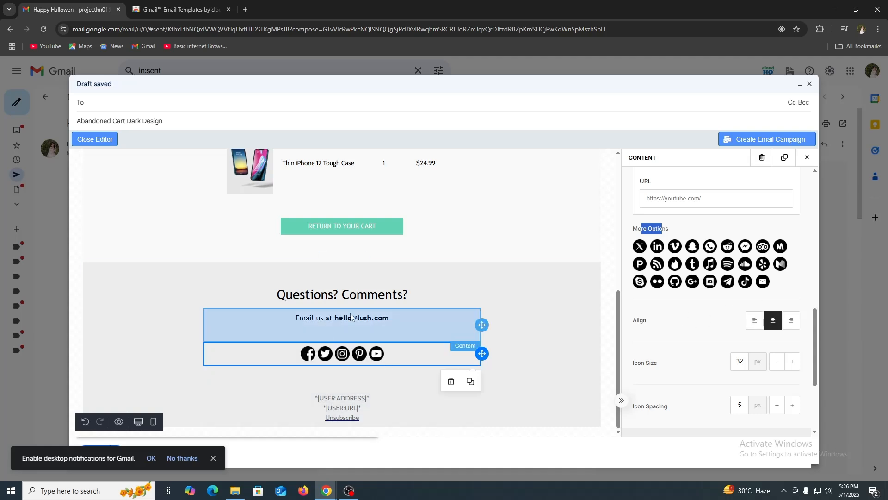
Step: Replace the contact email in the footer's "Email us at" line with the store's admin email address
click(345, 319)
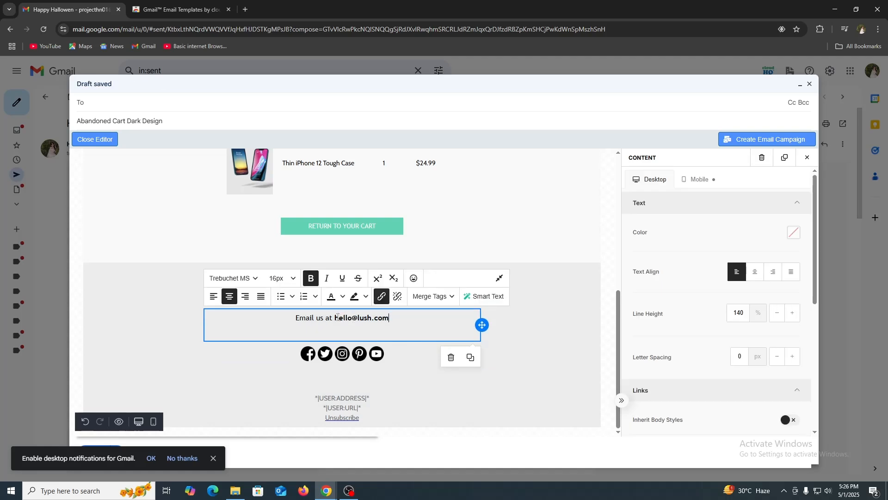
drag(334, 317, 350, 314)
text(admin)
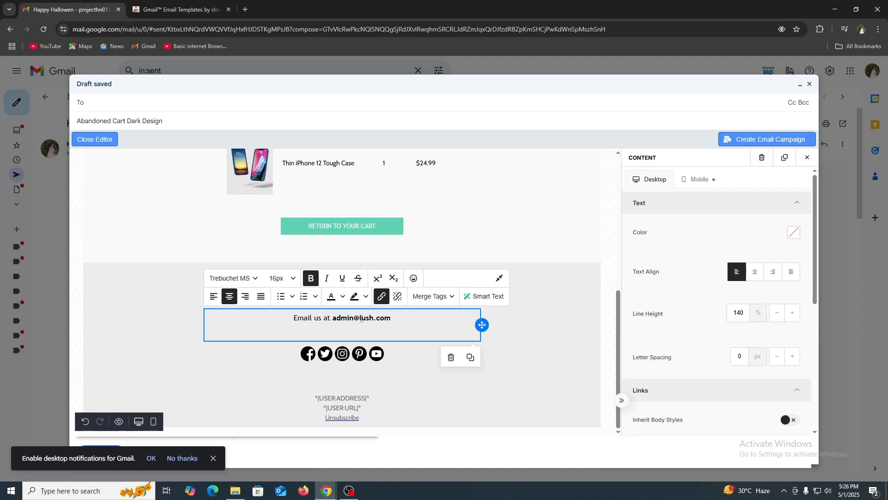
drag(360, 319, 374, 318)
text(store)
click(529, 329)
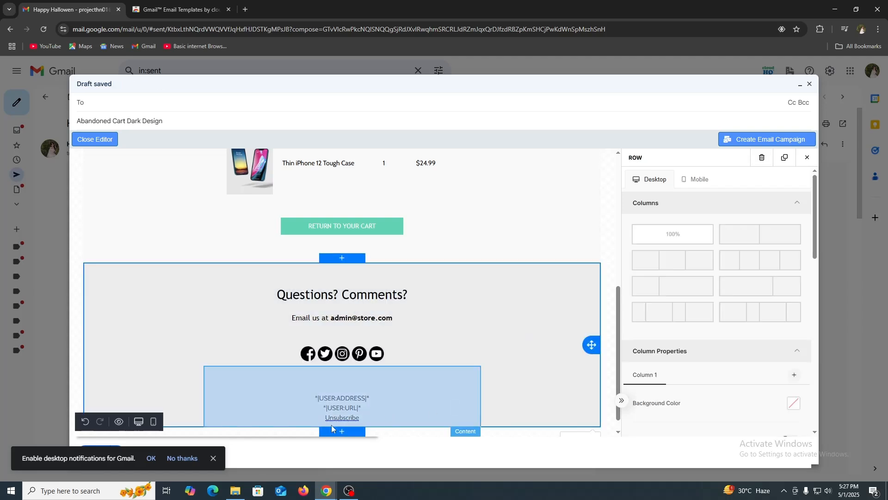
scroll(349, 418, up, 6)
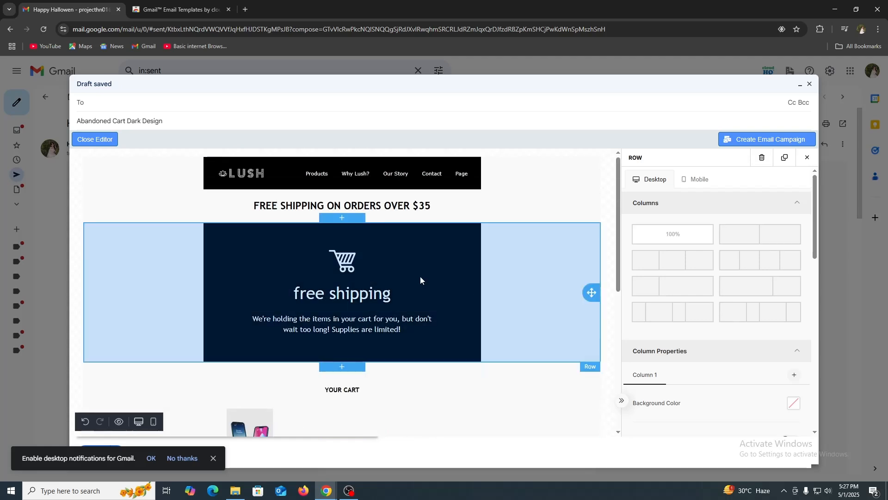